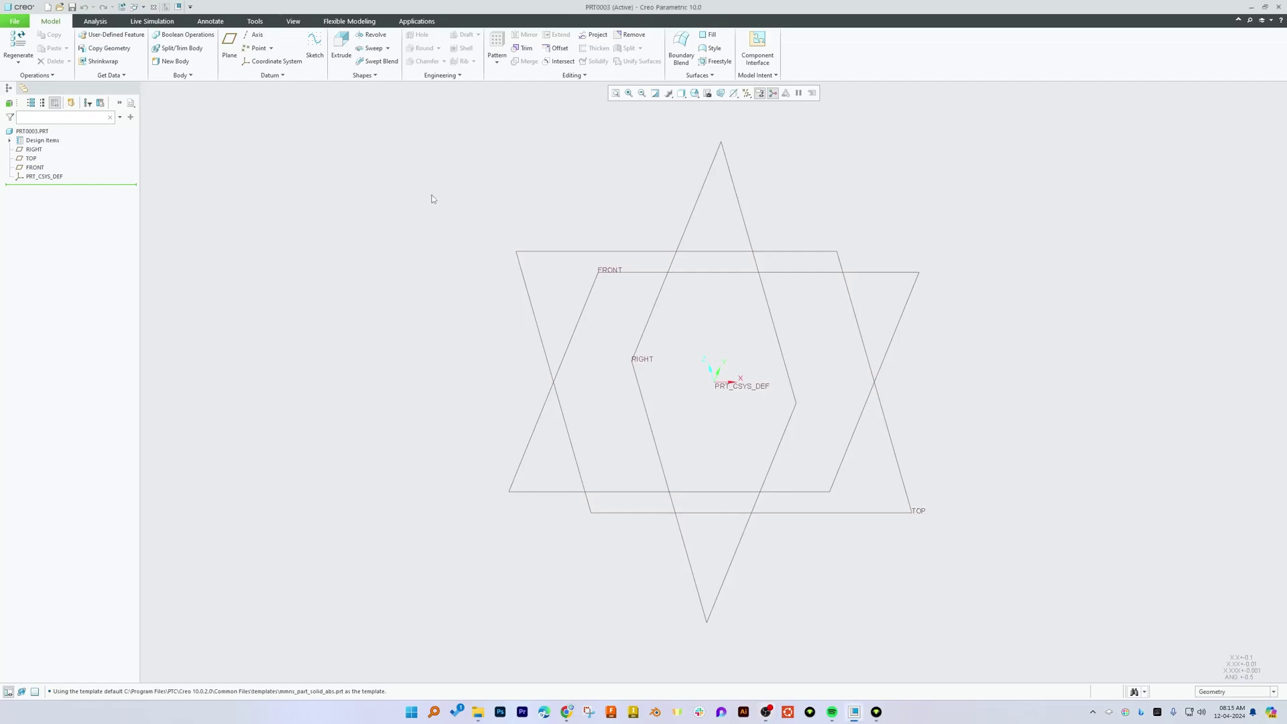
- Sketch an S-shaped four-point spline on the RIGHT datum plane, crossing the horizontal reference and extending past both plane edges
middle_drag(457, 251, 626, 163)
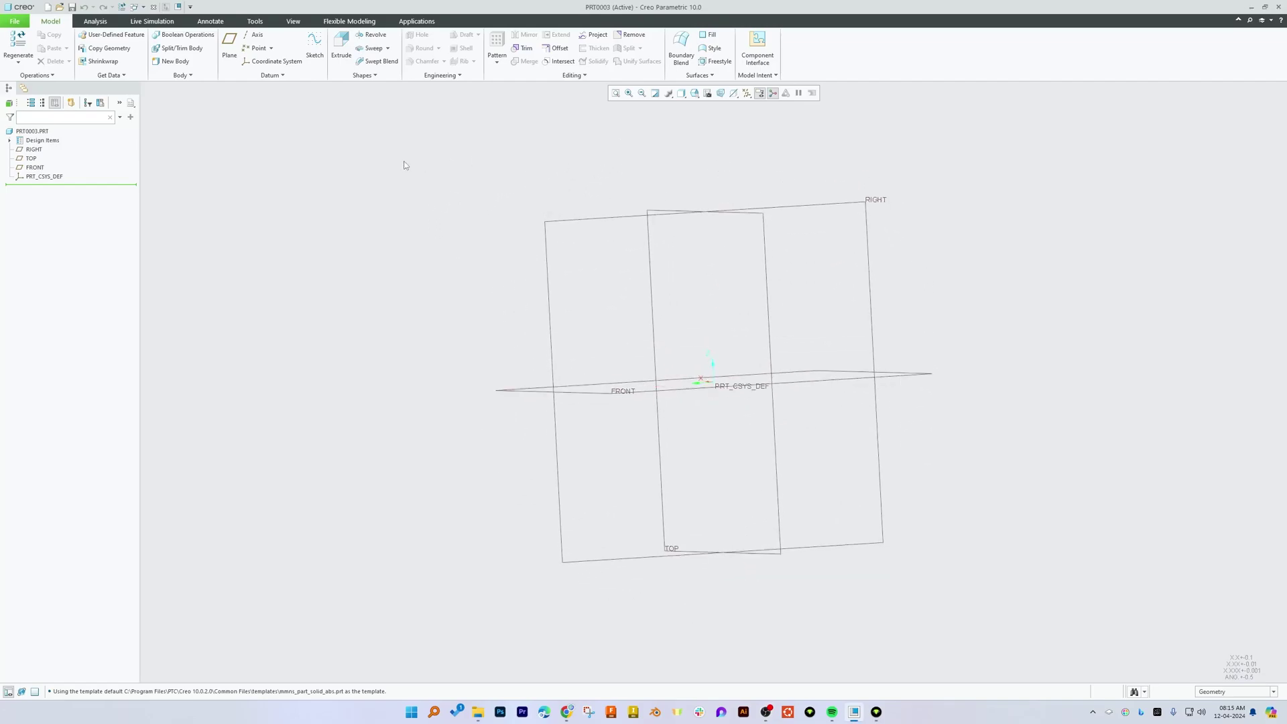
scroll(328, 257, down, 3)
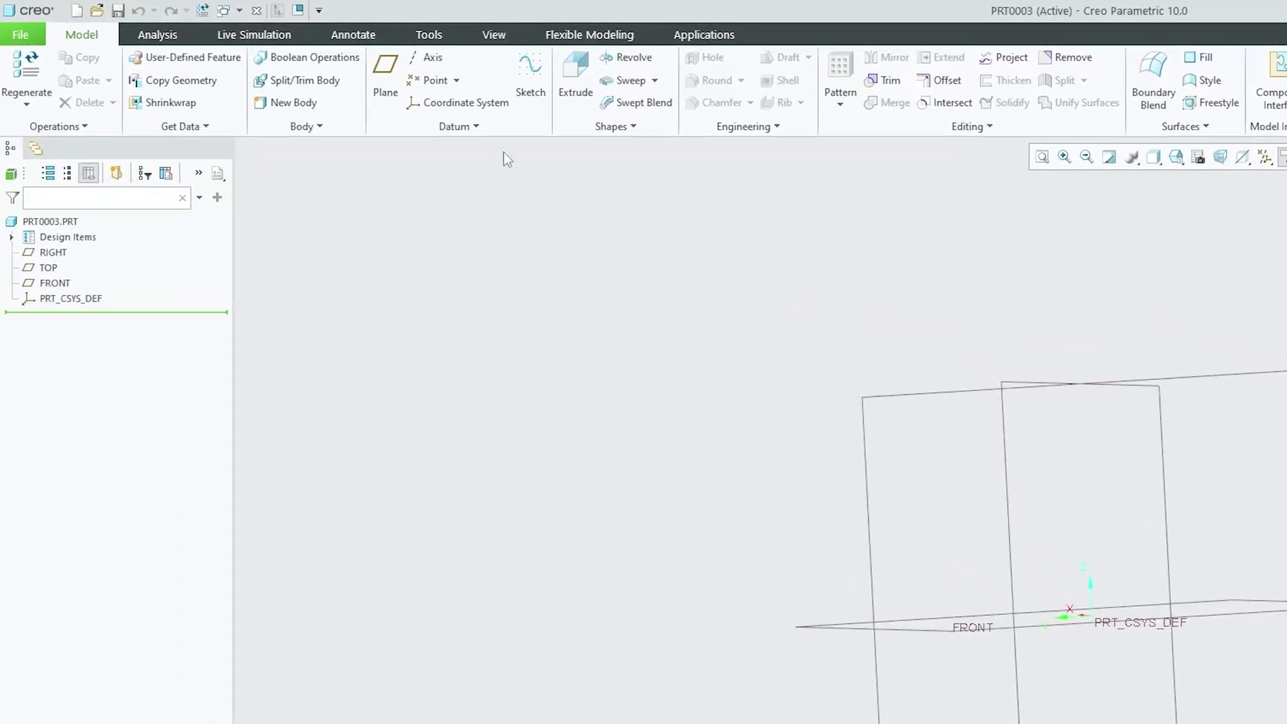
click(543, 97)
click(879, 399)
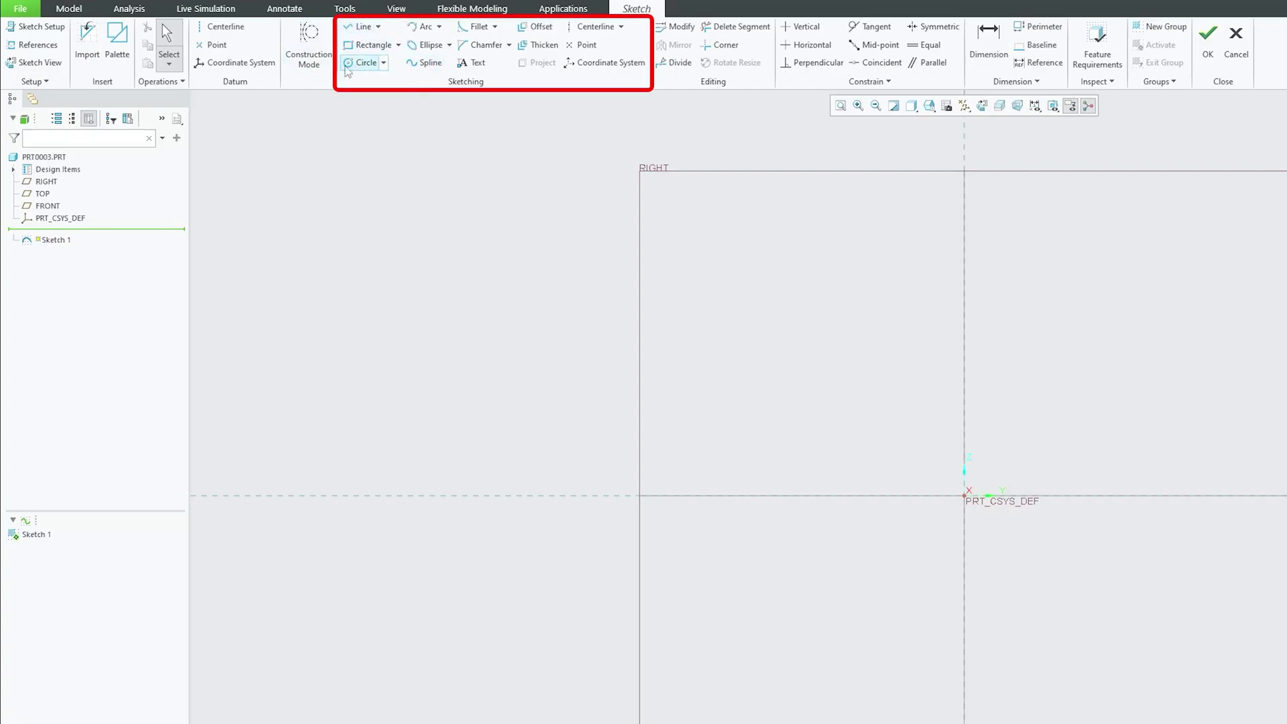
click(425, 62)
click(521, 539)
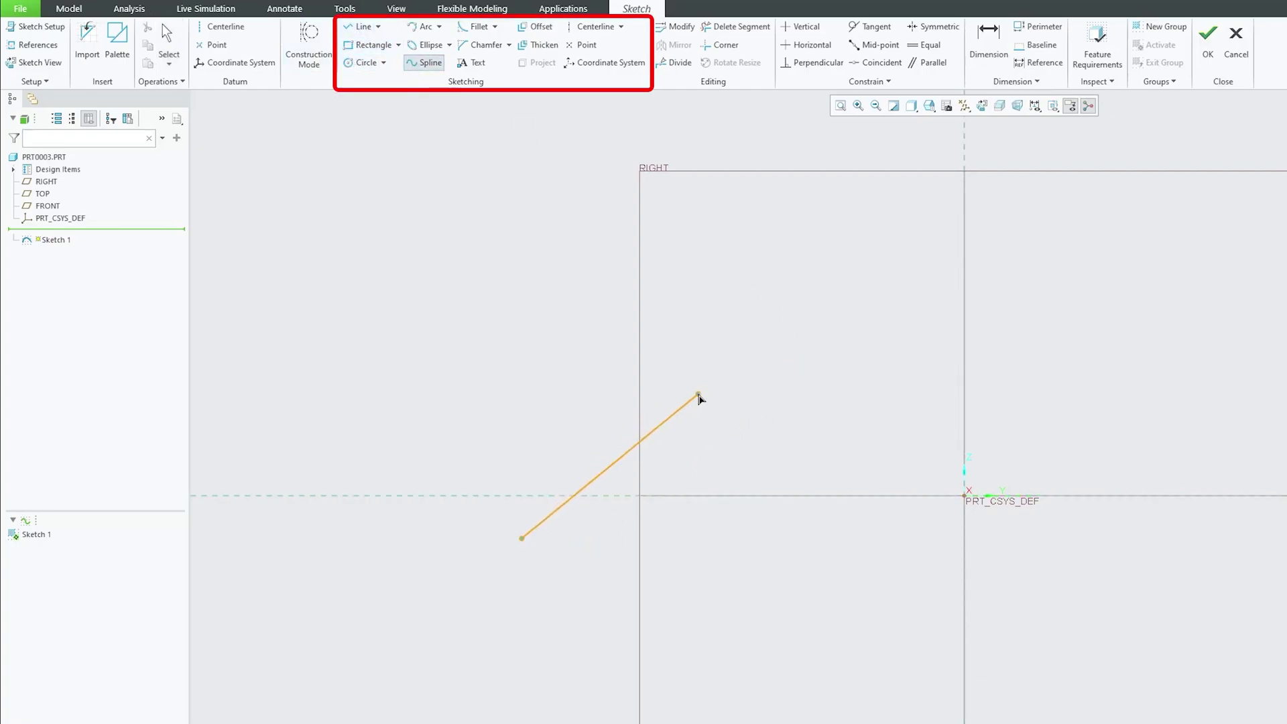
click(703, 395)
click(891, 455)
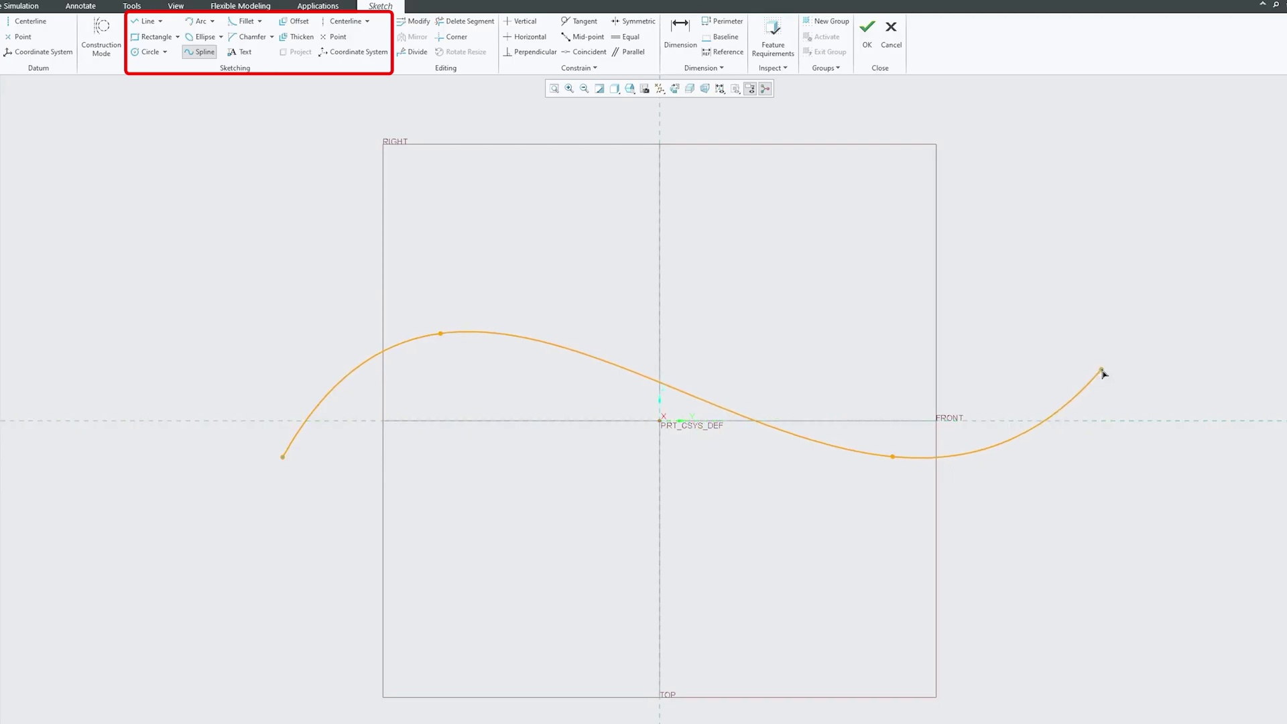
click(1186, 350)
middle_click(1176, 335)
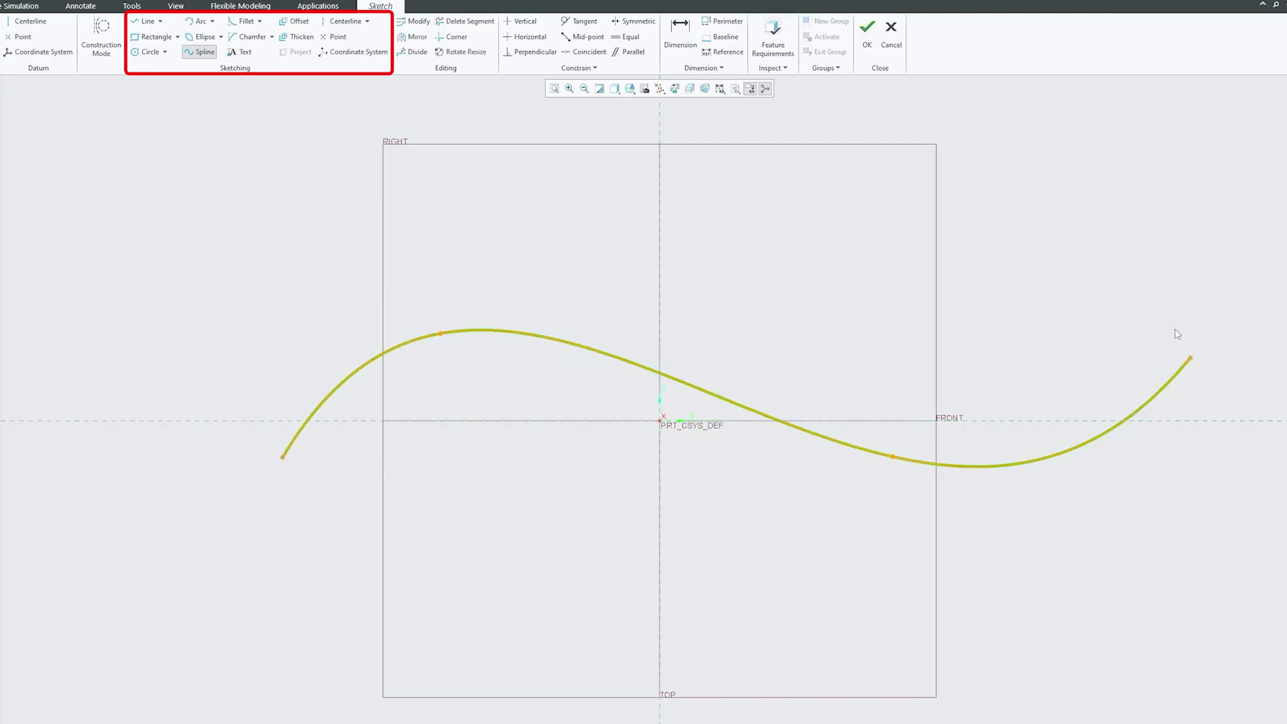
click(867, 30)
- Start a solid Swept Blend and select the sketched S-shaped spline as its origin trajectory
scroll(312, 349, down, 3)
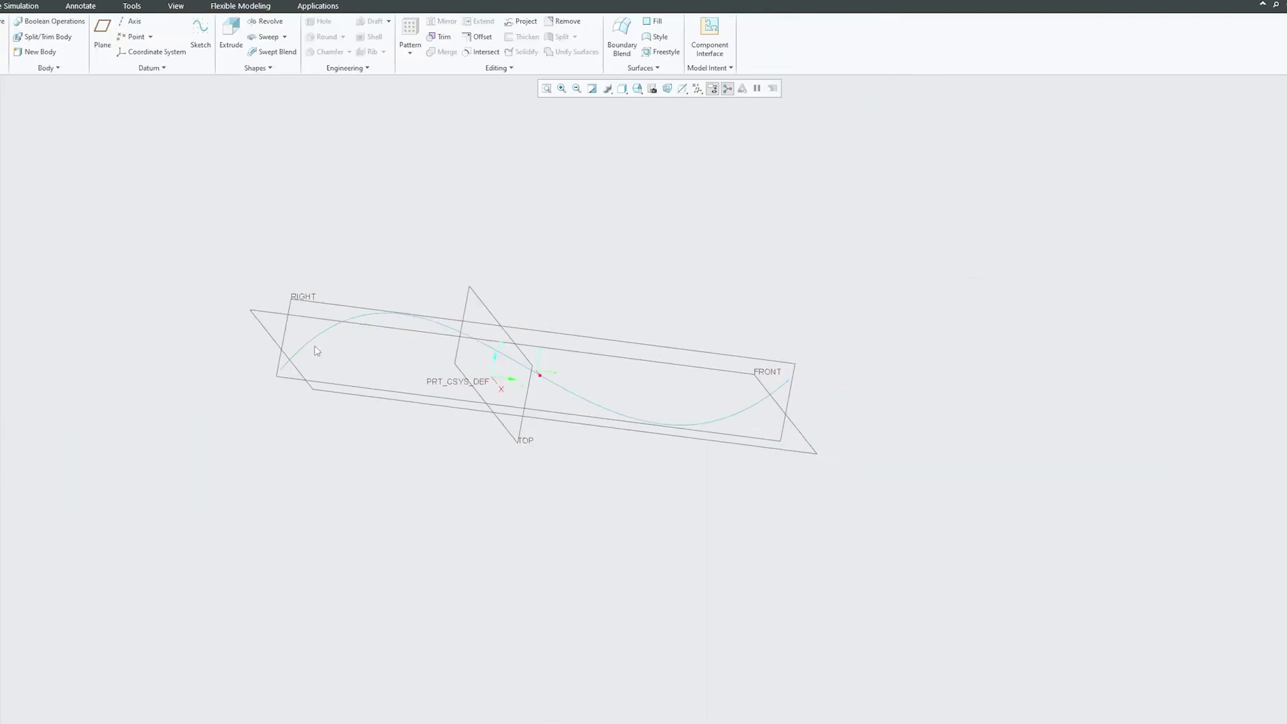
middle_drag(369, 356, 399, 348)
middle_drag(658, 411, 605, 416)
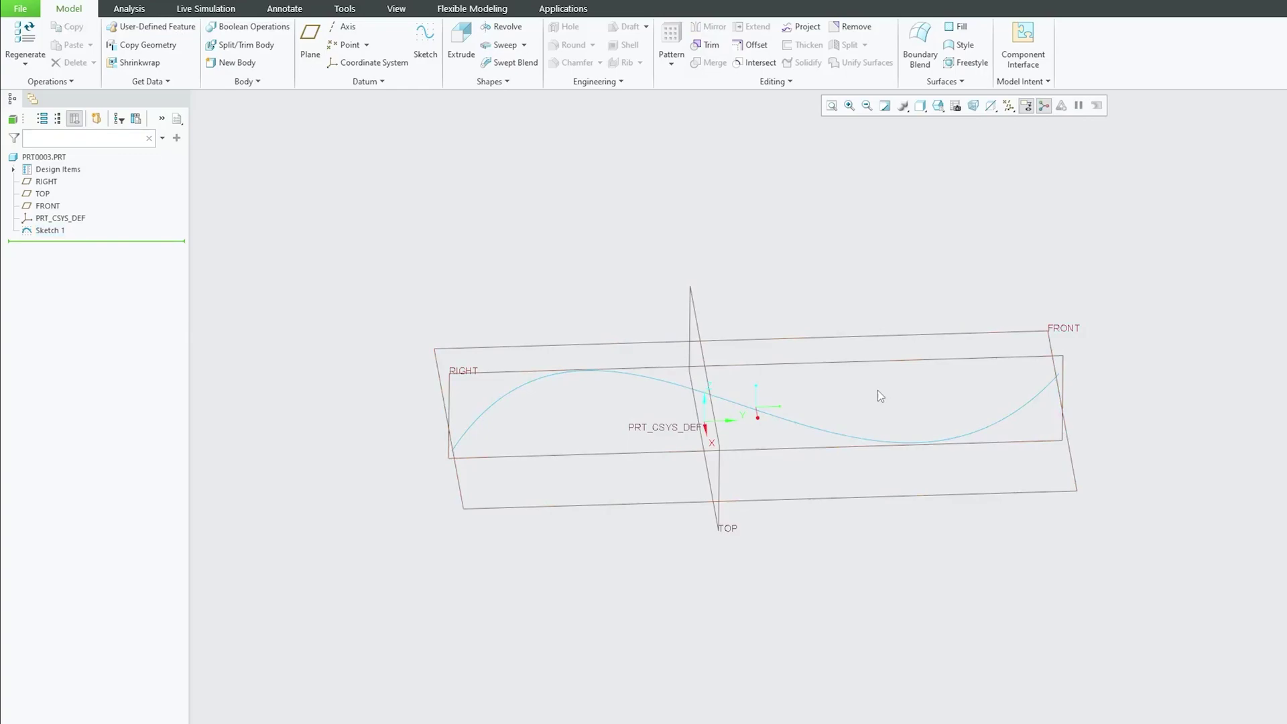
middle_drag(880, 396, 776, 233)
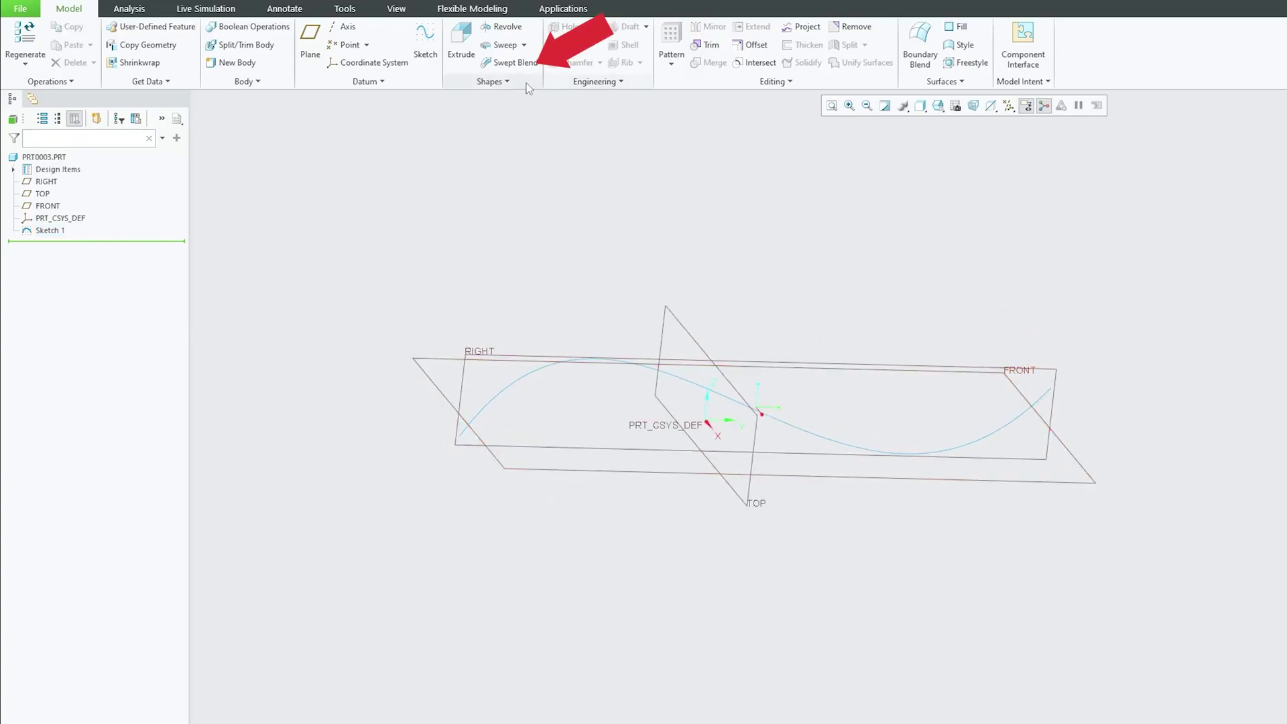
click(513, 63)
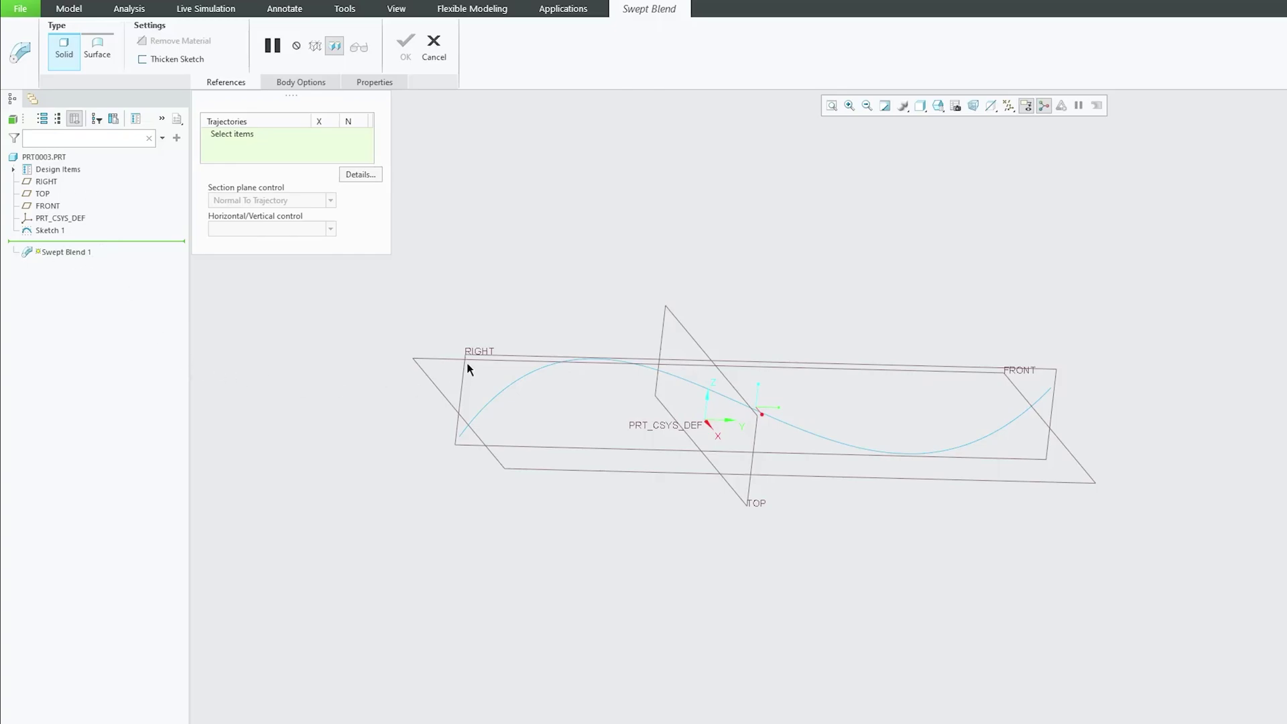
scroll(476, 362, down, 3)
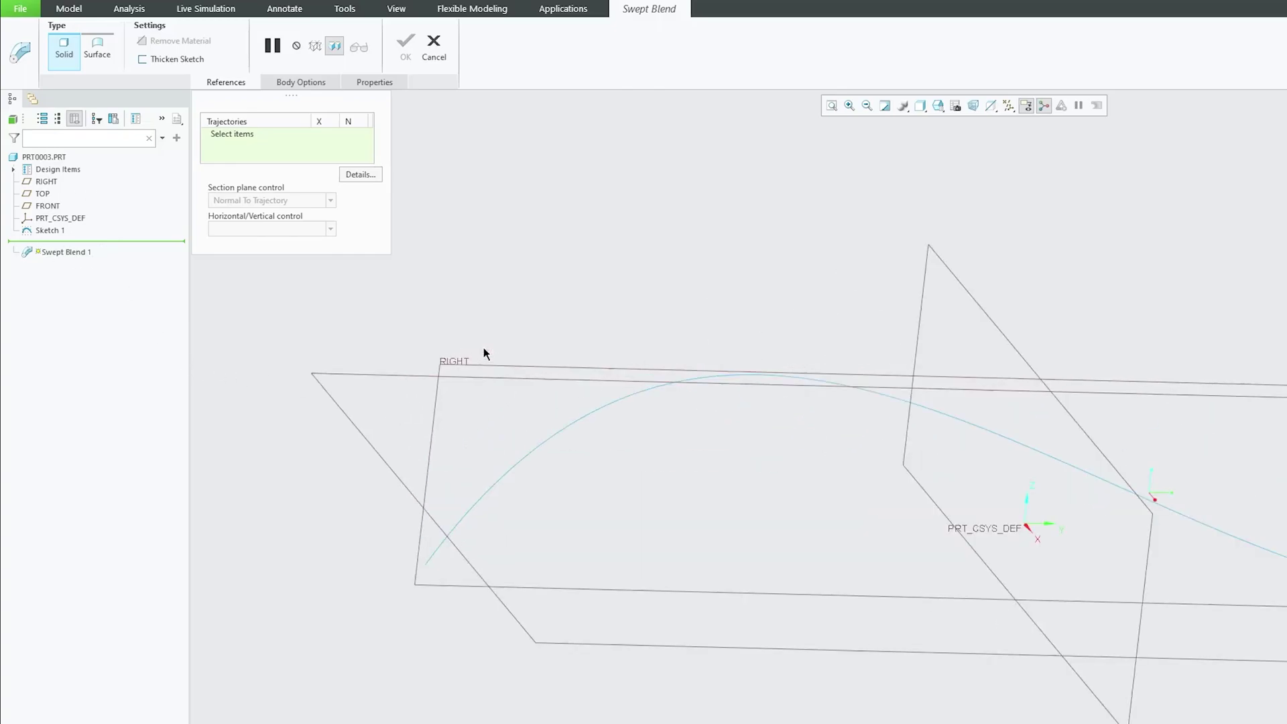
click(583, 421)
scroll(367, 365, up, 3)
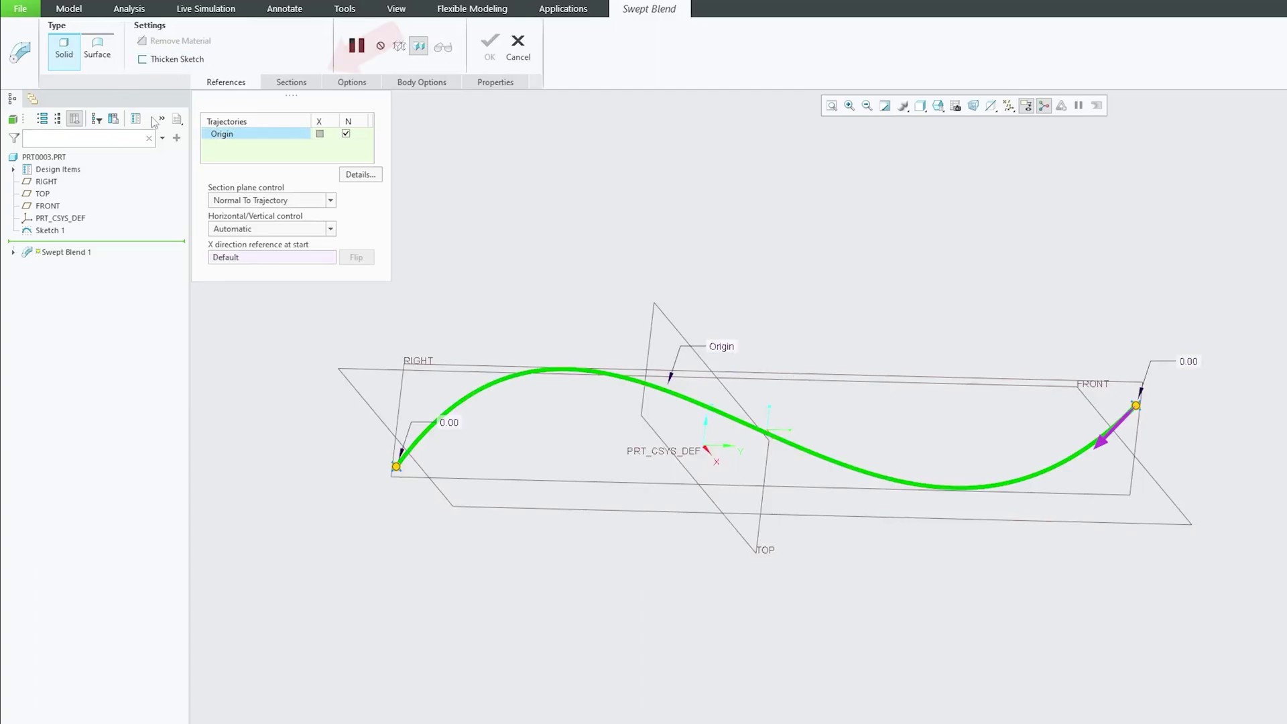
- Sketch a large rectangle around the trajectory's start point as Section 1 of the swept blend
click(291, 83)
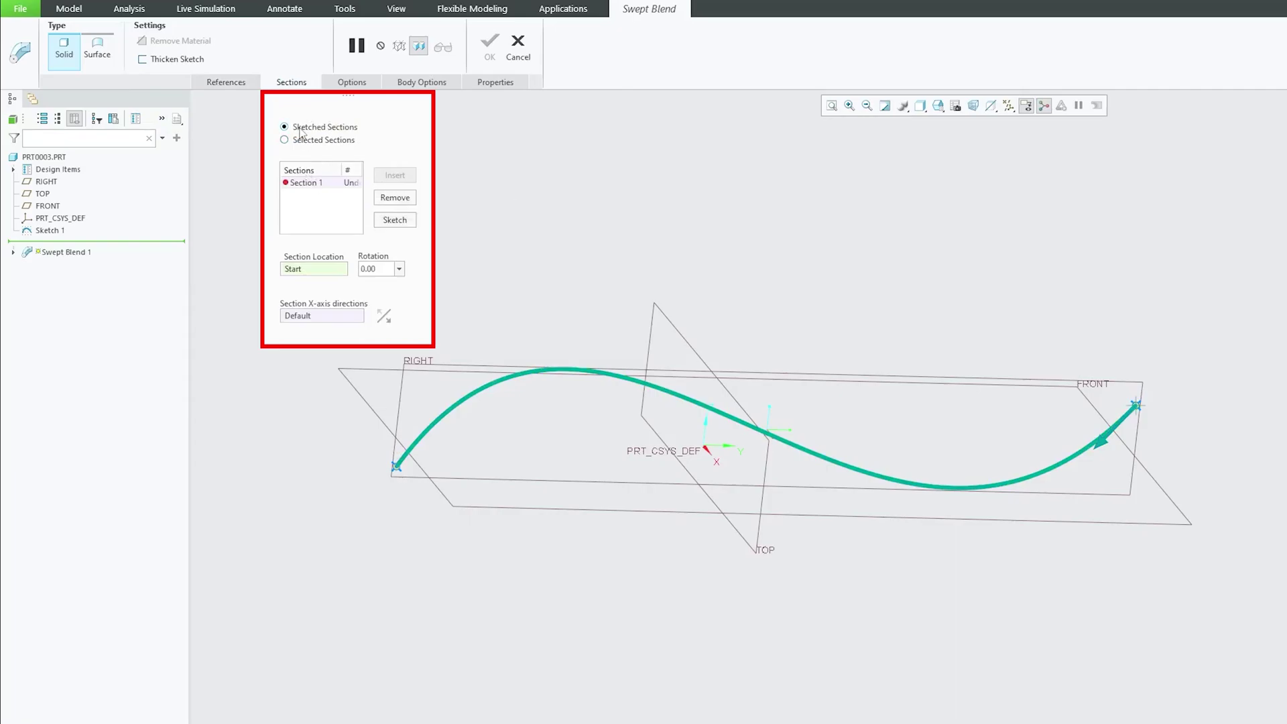
click(403, 224)
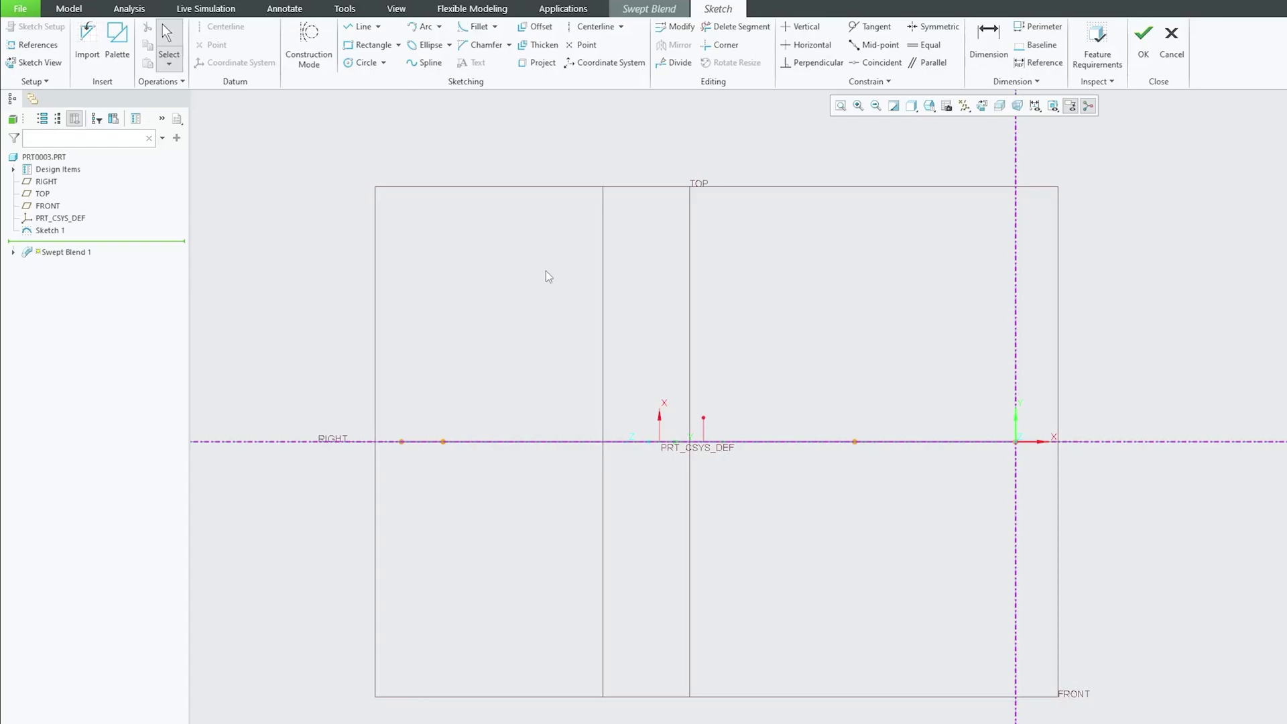
scroll(546, 271, up, 3)
middle_drag(545, 270, 517, 363)
scroll(903, 304, down, 5)
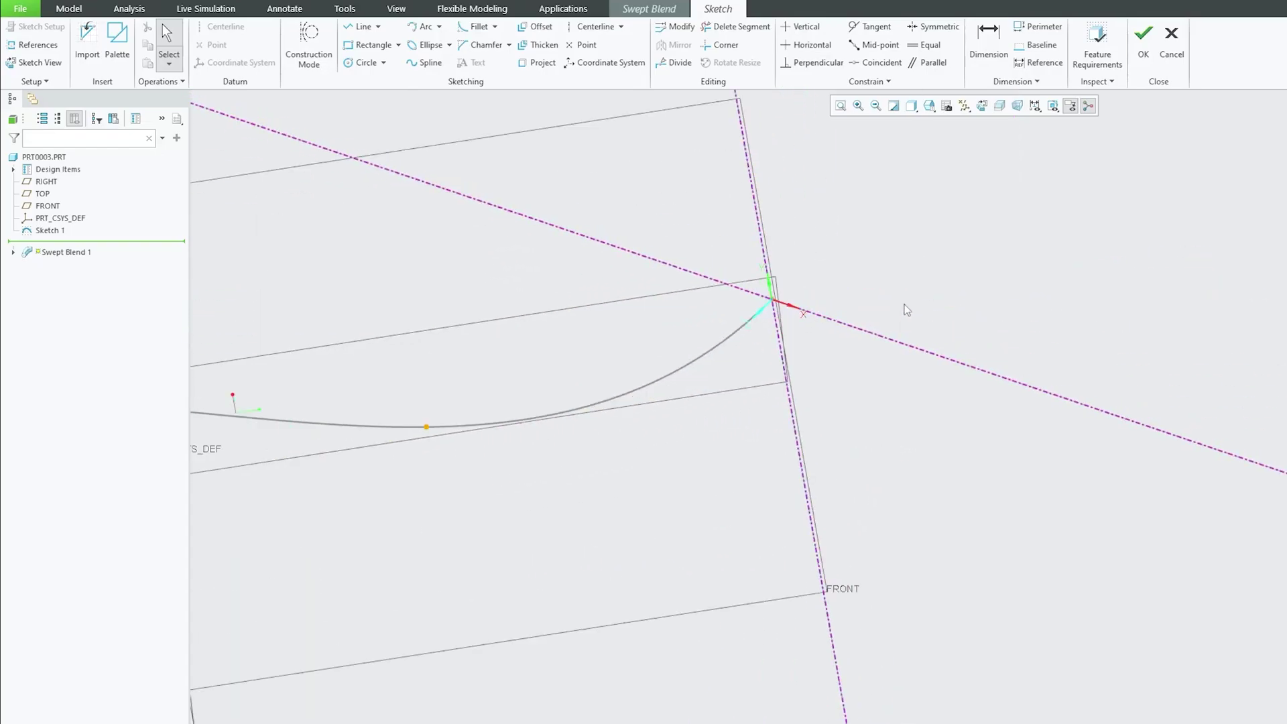
scroll(875, 292, up, 2)
scroll(816, 271, down, 8)
scroll(813, 427, up, 6)
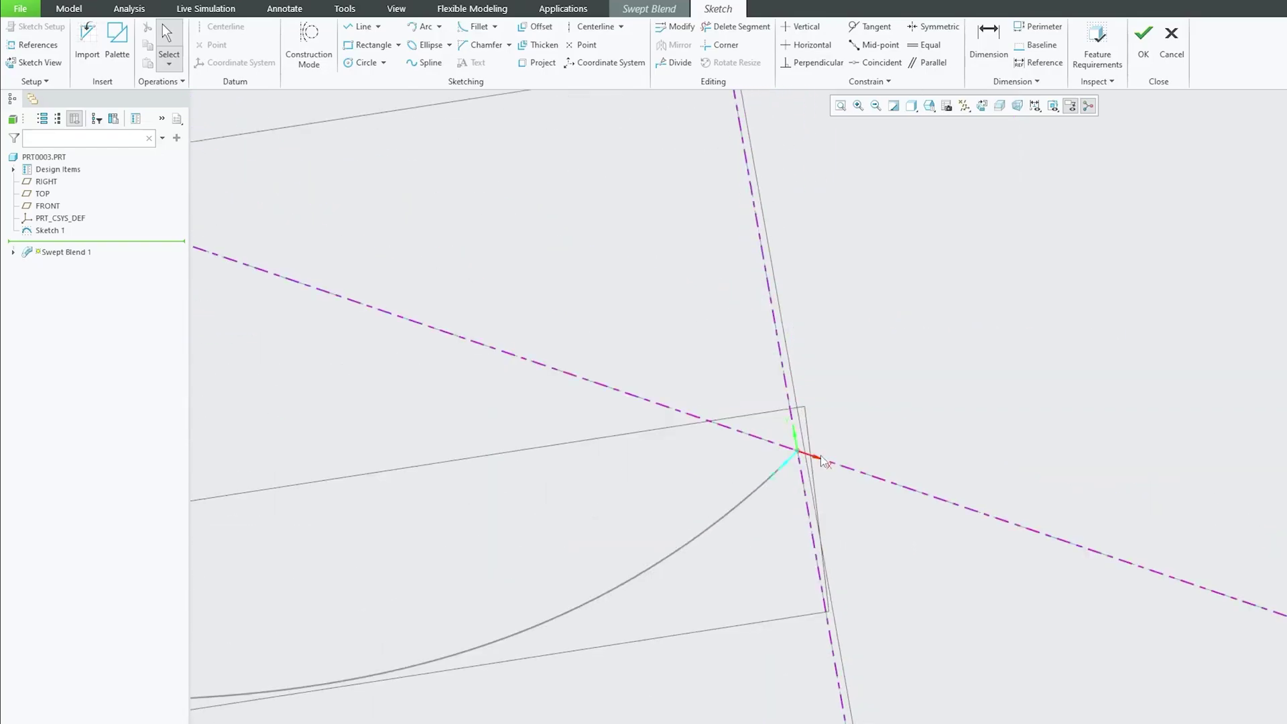
scroll(816, 431, down, 3)
mouse_move(816, 431)
middle_down()
mouse_move(932, 416)
mouse_move(817, 374)
mouse_move(628, 254)
middle_up()
scroll(629, 253, up, 3)
scroll(629, 254, down, 3)
mouse_move(749, 368)
middle_down()
mouse_move(774, 466)
mouse_move(722, 358)
mouse_move(770, 441)
mouse_move(760, 430)
mouse_move(859, 436)
middle_up()
scroll(815, 320, up, 3)
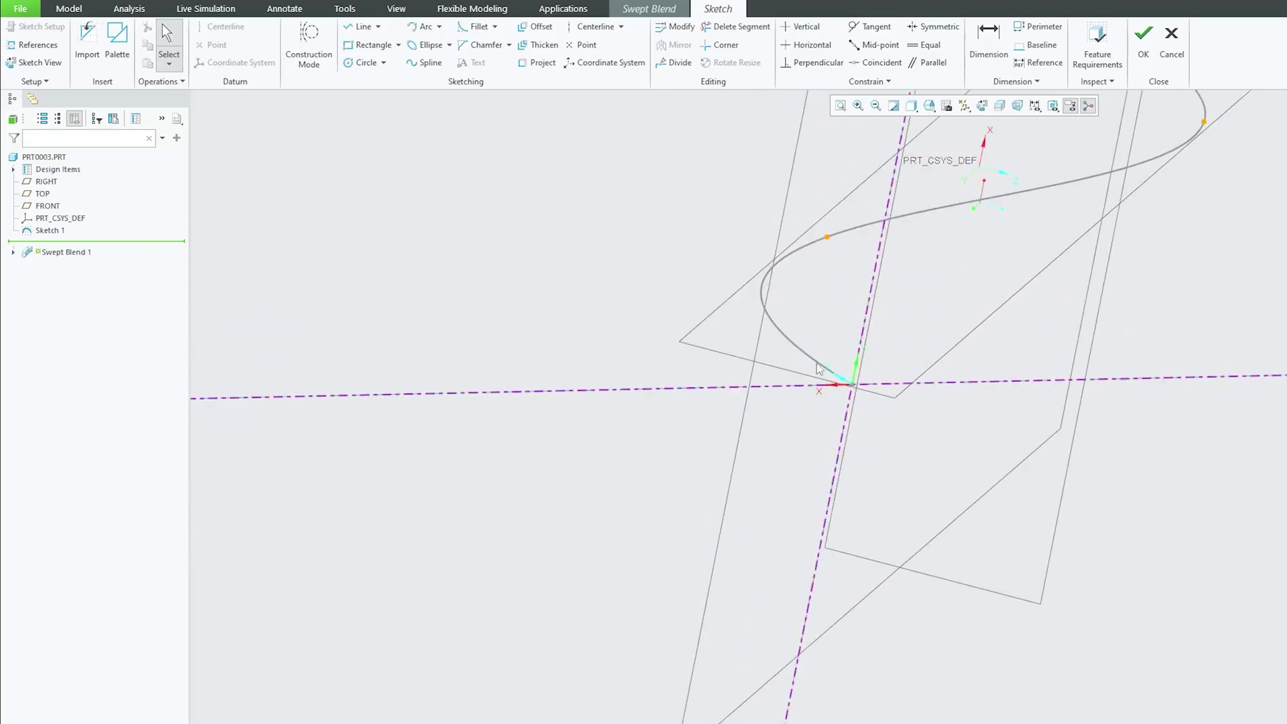
scroll(798, 400, down, 5)
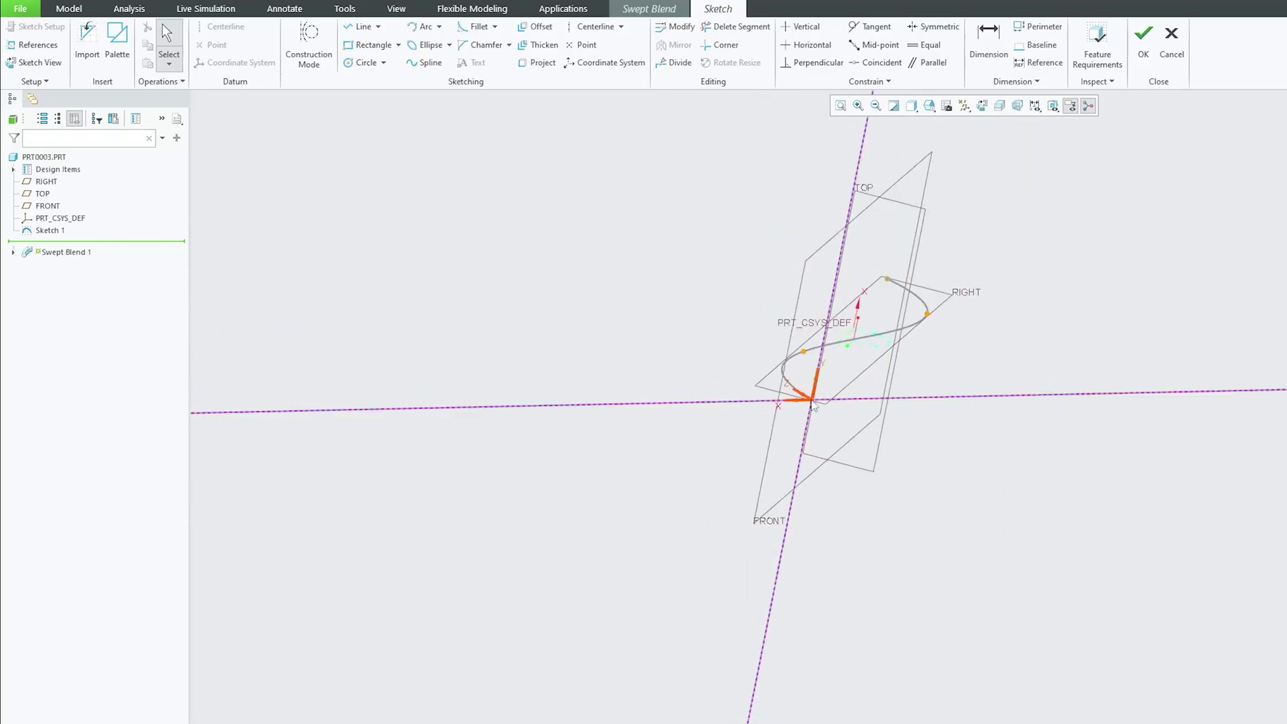
scroll(800, 399, up, 4)
scroll(649, 466, down, 3)
middle_drag(648, 465, 573, 429)
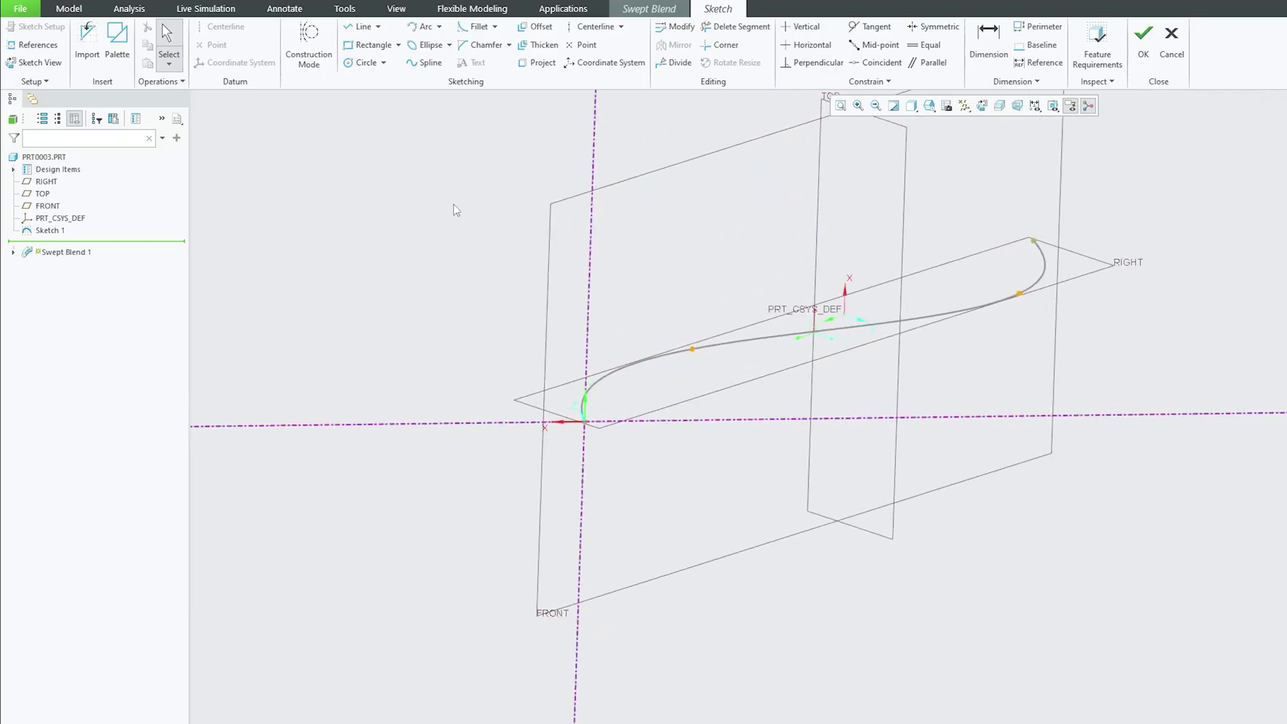
click(371, 45)
click(435, 273)
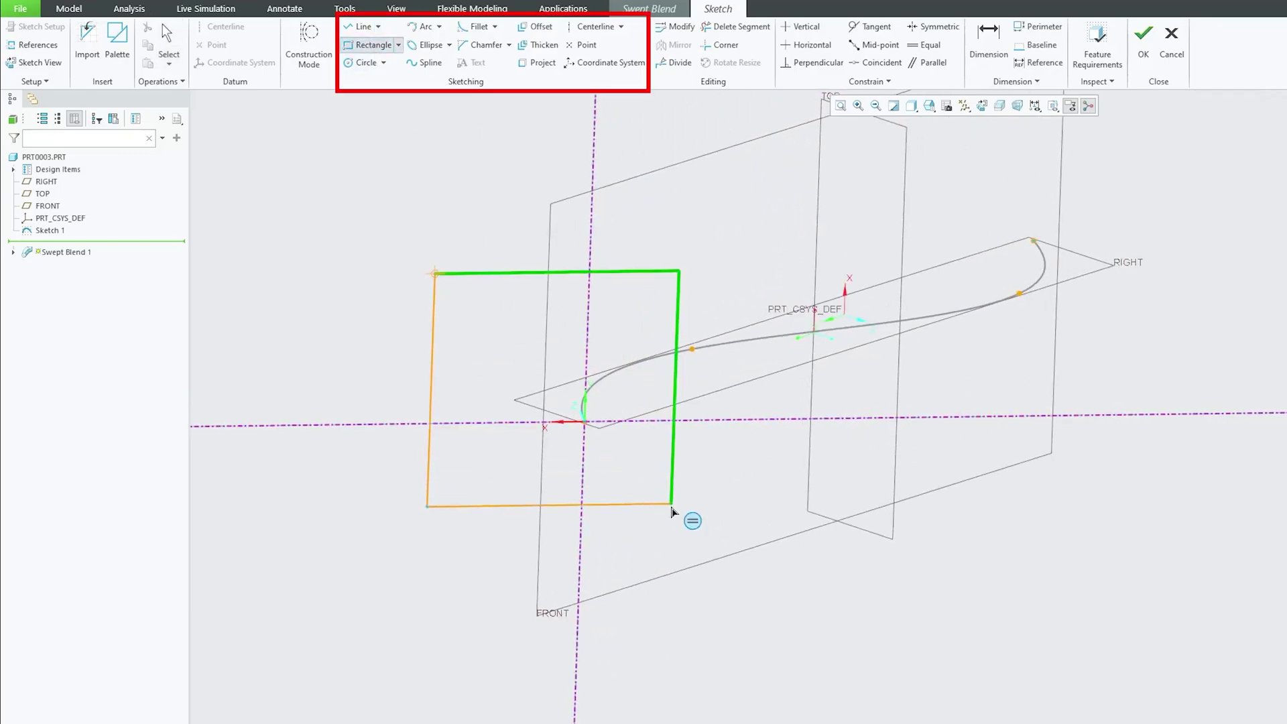
click(703, 570)
click(1142, 41)
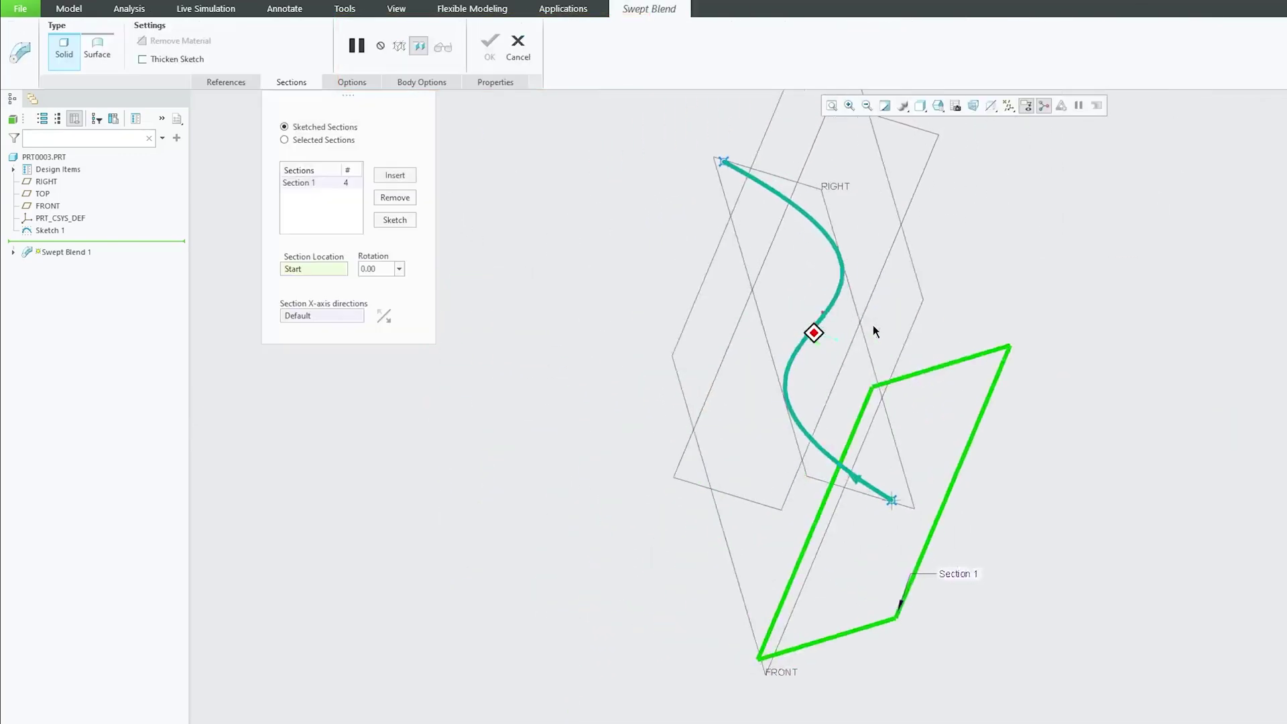
- Insert Section 2 at the trajectory's end and sketch a rectangle smaller than Section 1 around that end point
click(395, 175)
key(ctrl+d)
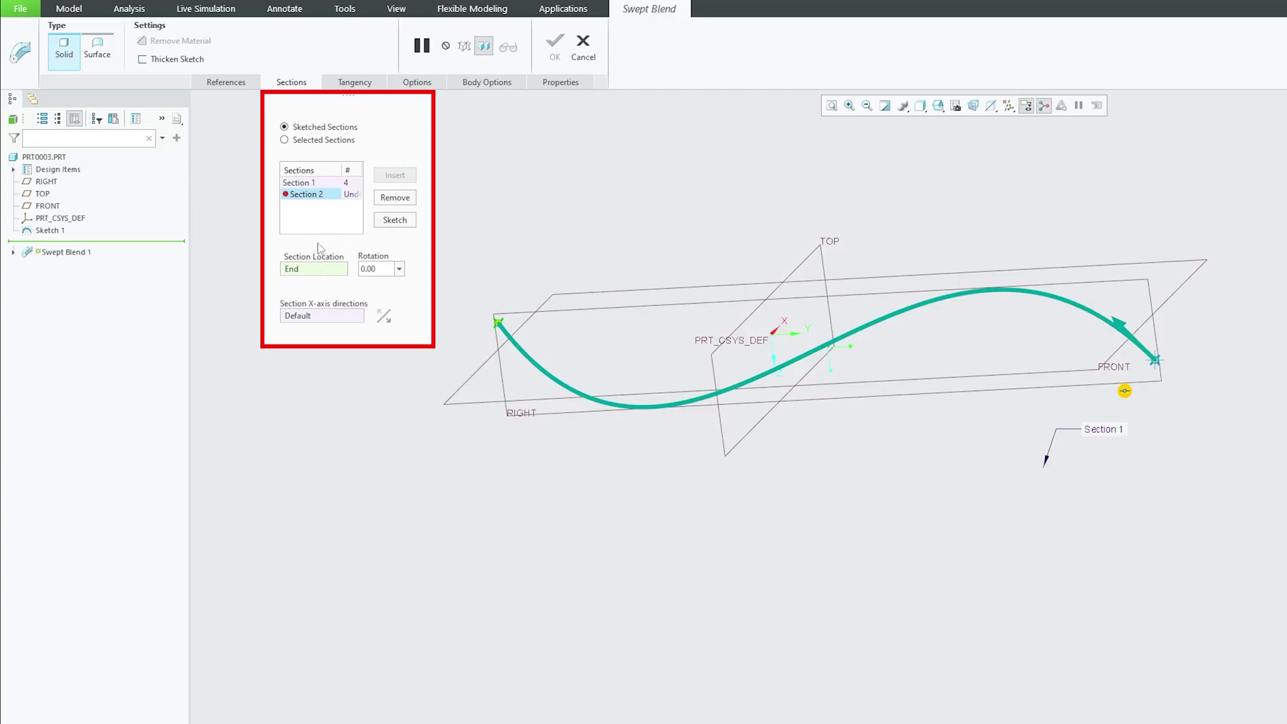
click(396, 220)
scroll(529, 277, down, 3)
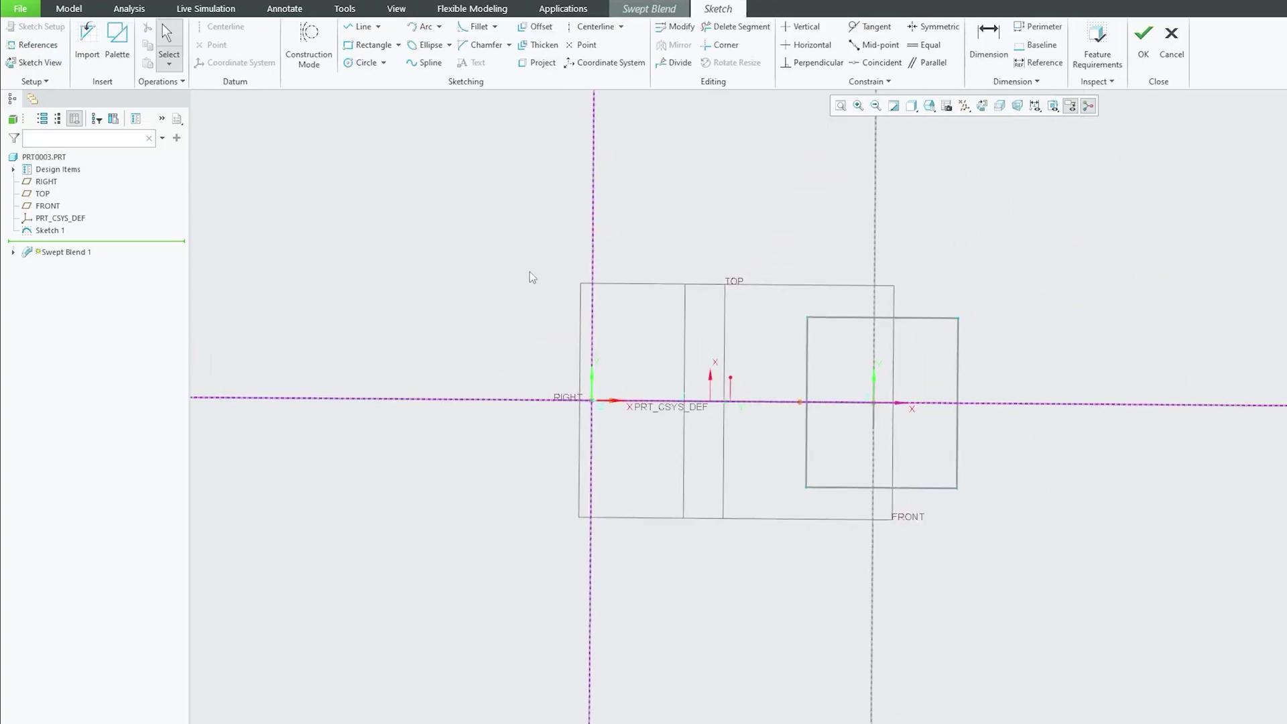
middle_drag(529, 279, 548, 230)
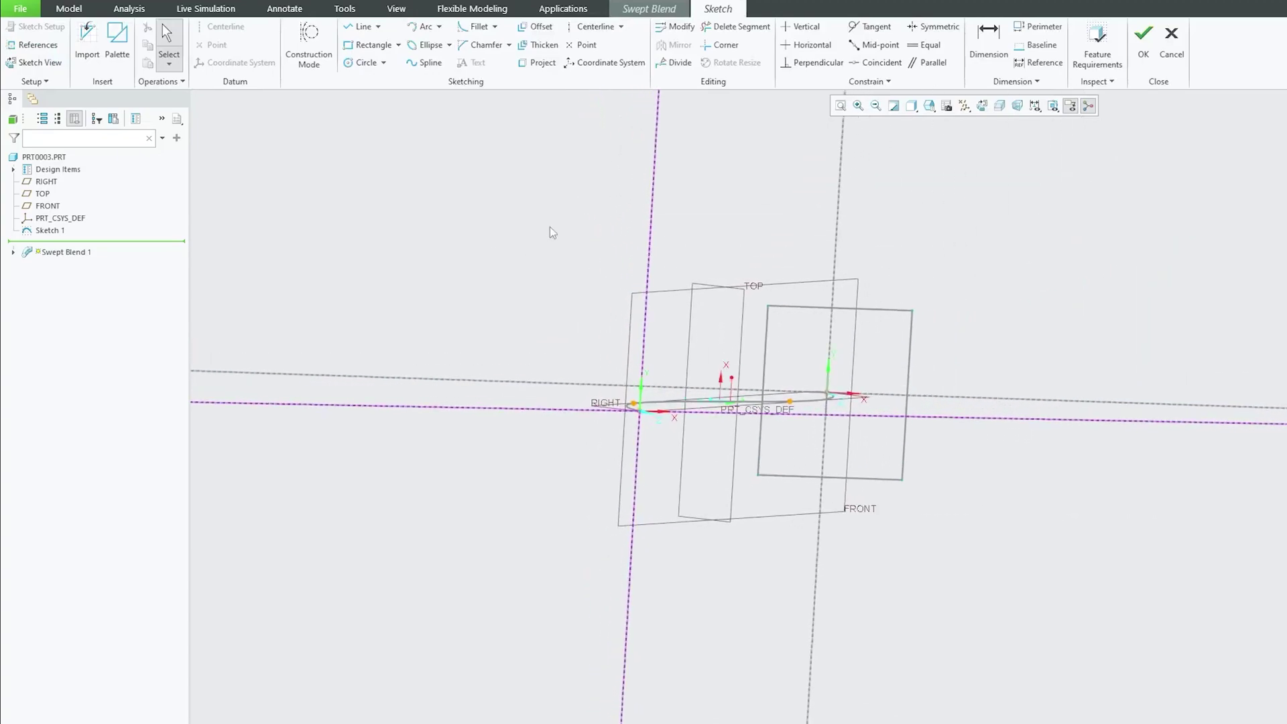
click(370, 45)
click(569, 353)
click(715, 471)
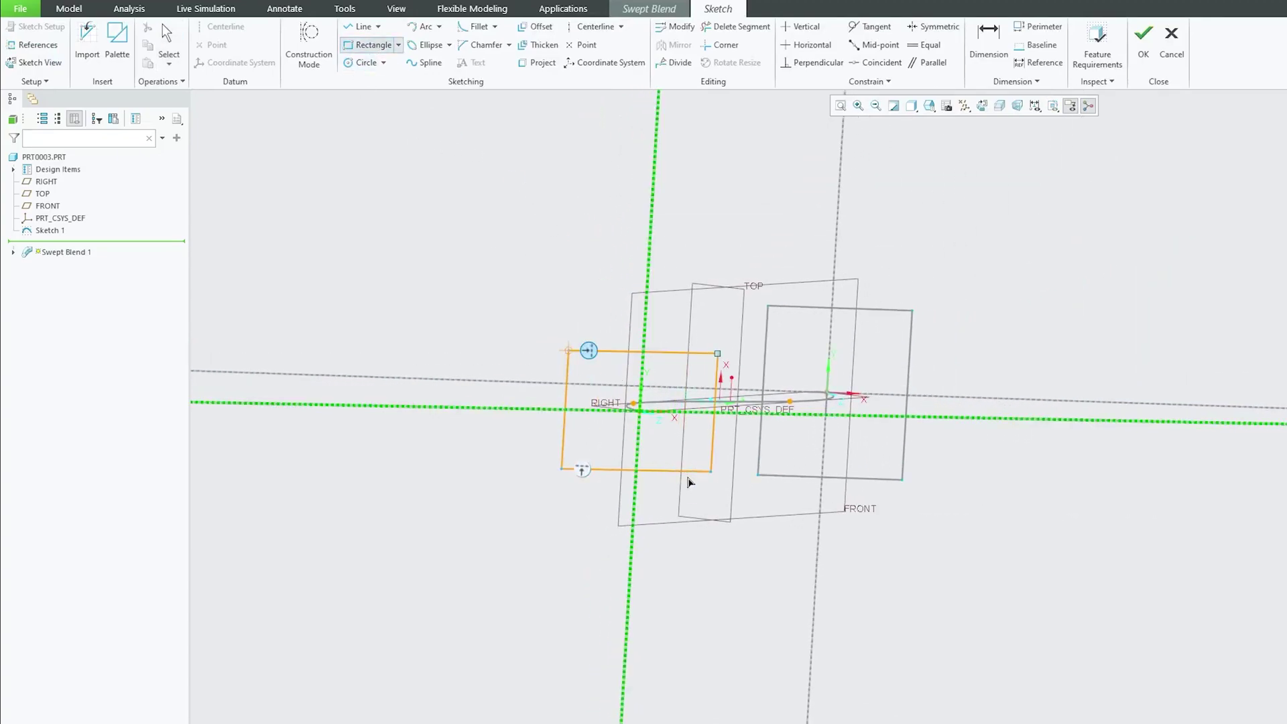
click(1144, 41)
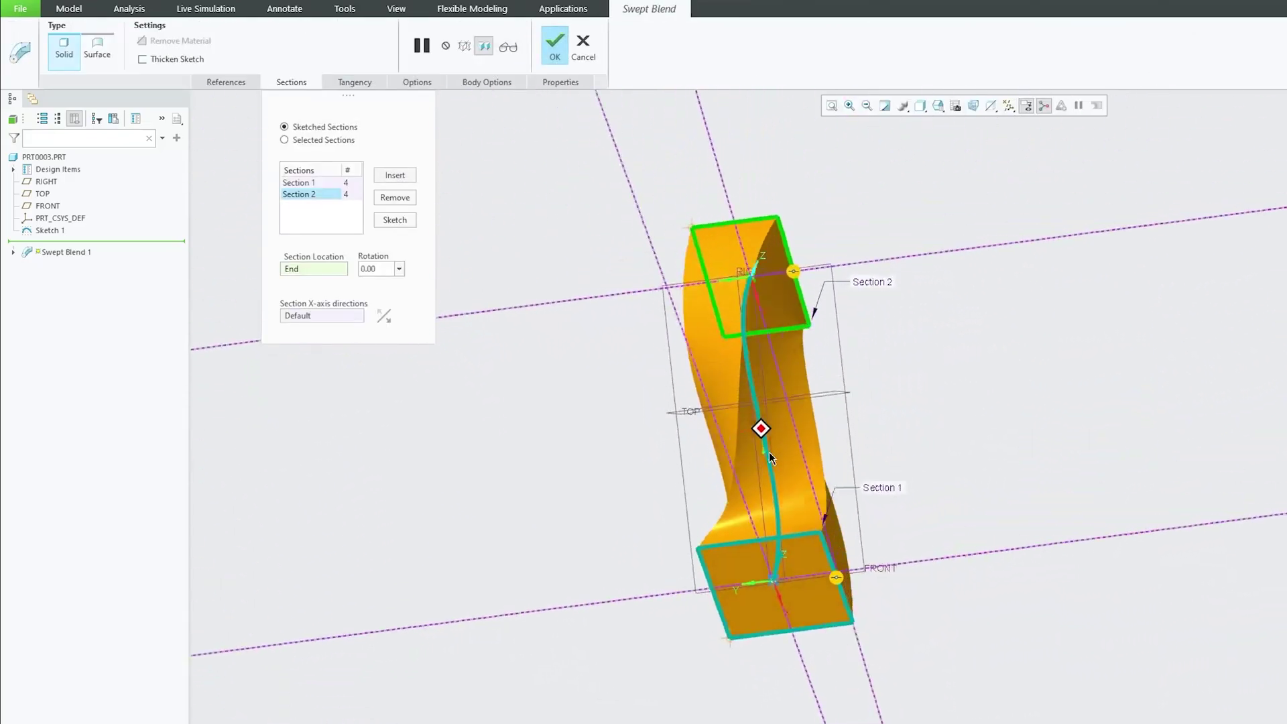
- Inspect the two-section swept blend preview from several angles and complete the feature
middle_drag(825, 402, 856, 528)
scroll(856, 528, down, 5)
scroll(1061, 659, up, 4)
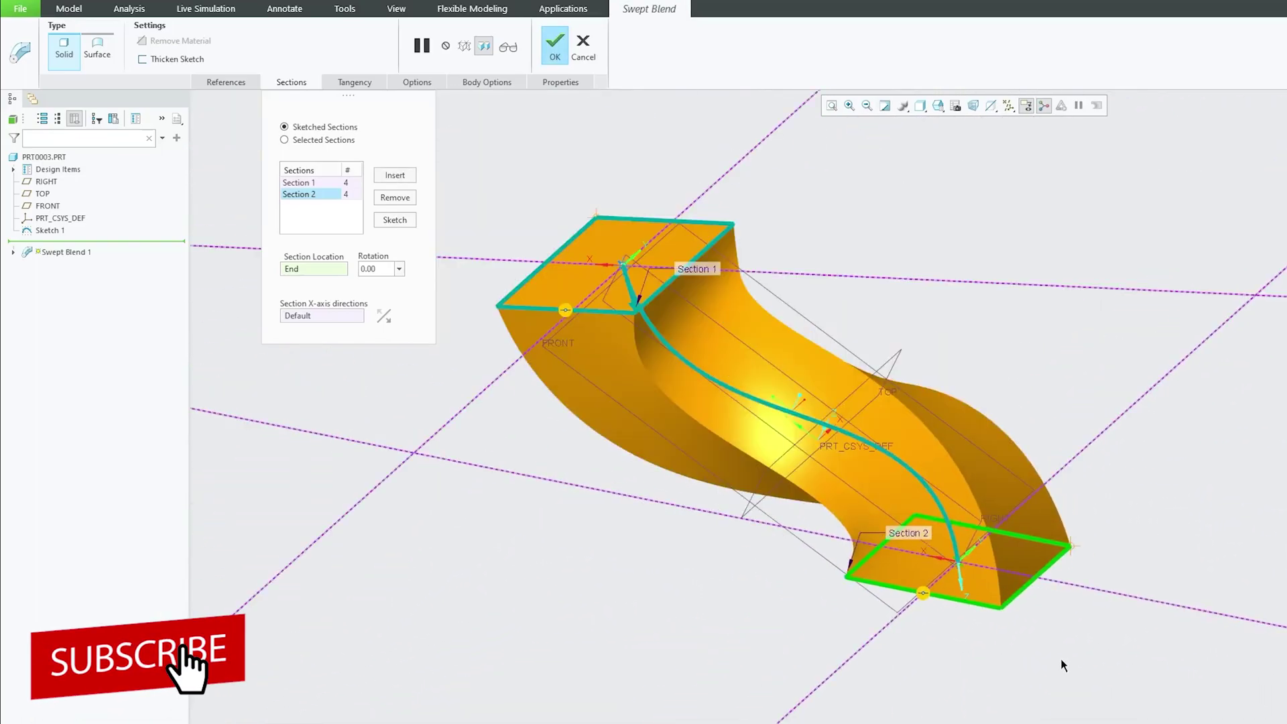
middle_drag(1061, 659, 1040, 633)
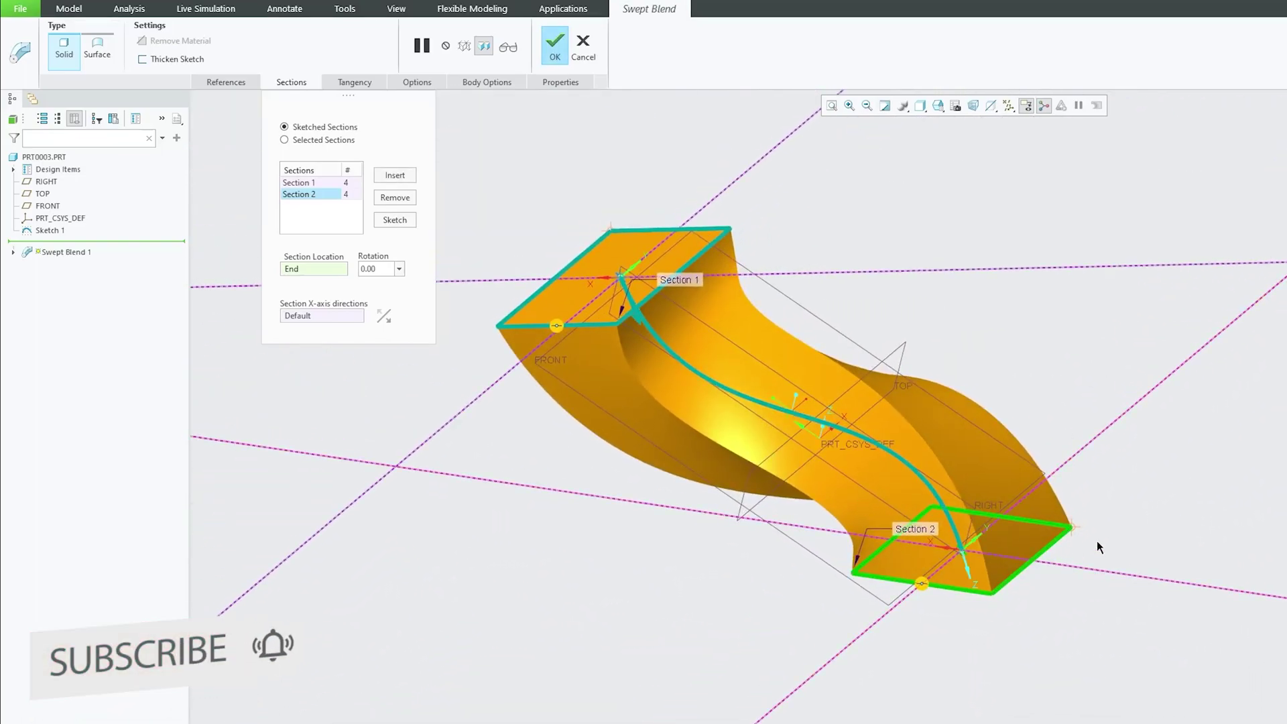
mouse_move(1097, 541)
middle_down()
mouse_move(1208, 506)
mouse_move(865, 589)
mouse_move(762, 565)
mouse_move(830, 587)
mouse_move(942, 567)
mouse_move(1029, 591)
middle_up()
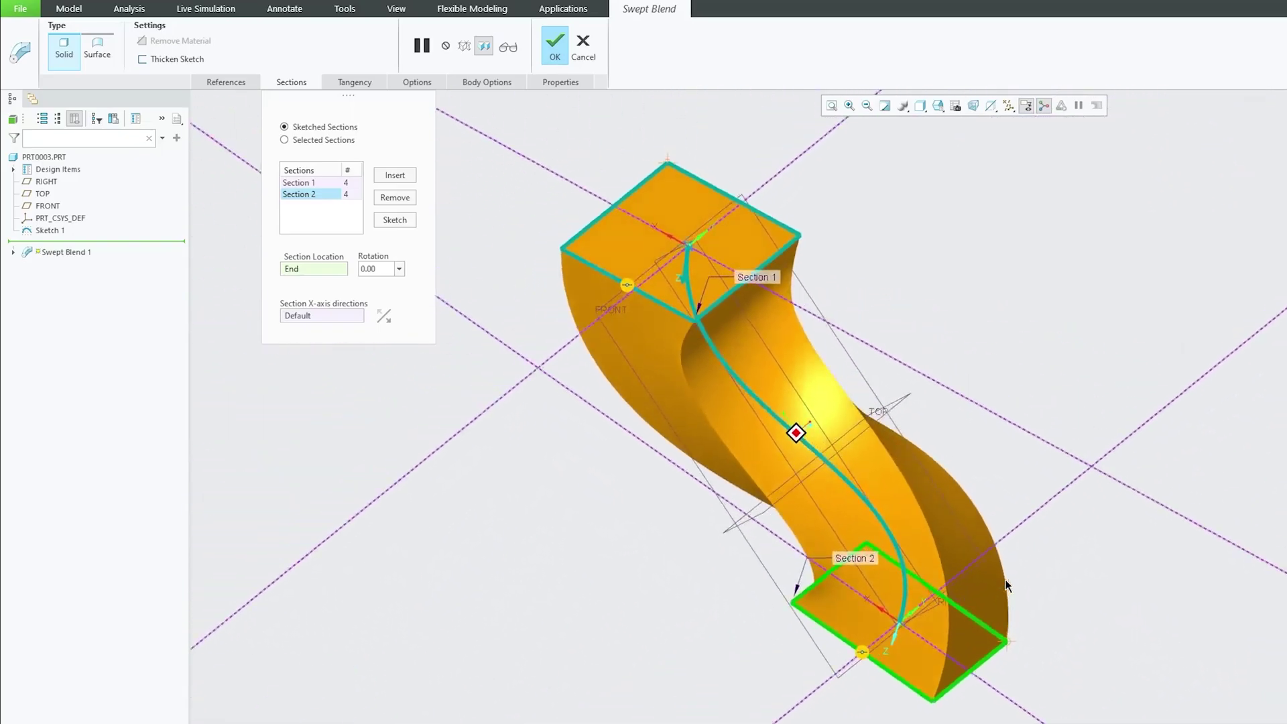
shift+middle_drag(1011, 412, 1011, 529)
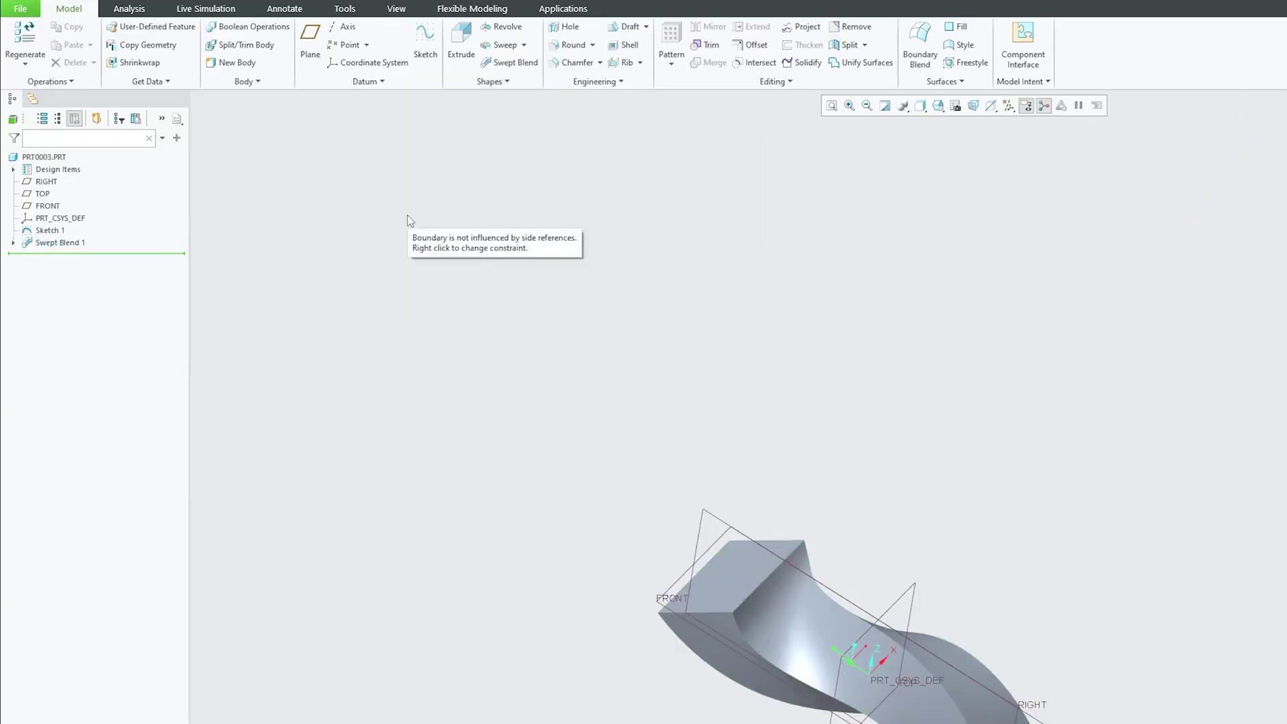
- Undo the creation of the swept blend feature
mouse_move(410, 221)
middle_down()
mouse_move(650, 278)
mouse_move(569, 302)
mouse_move(500, 275)
mouse_move(504, 307)
middle_up()
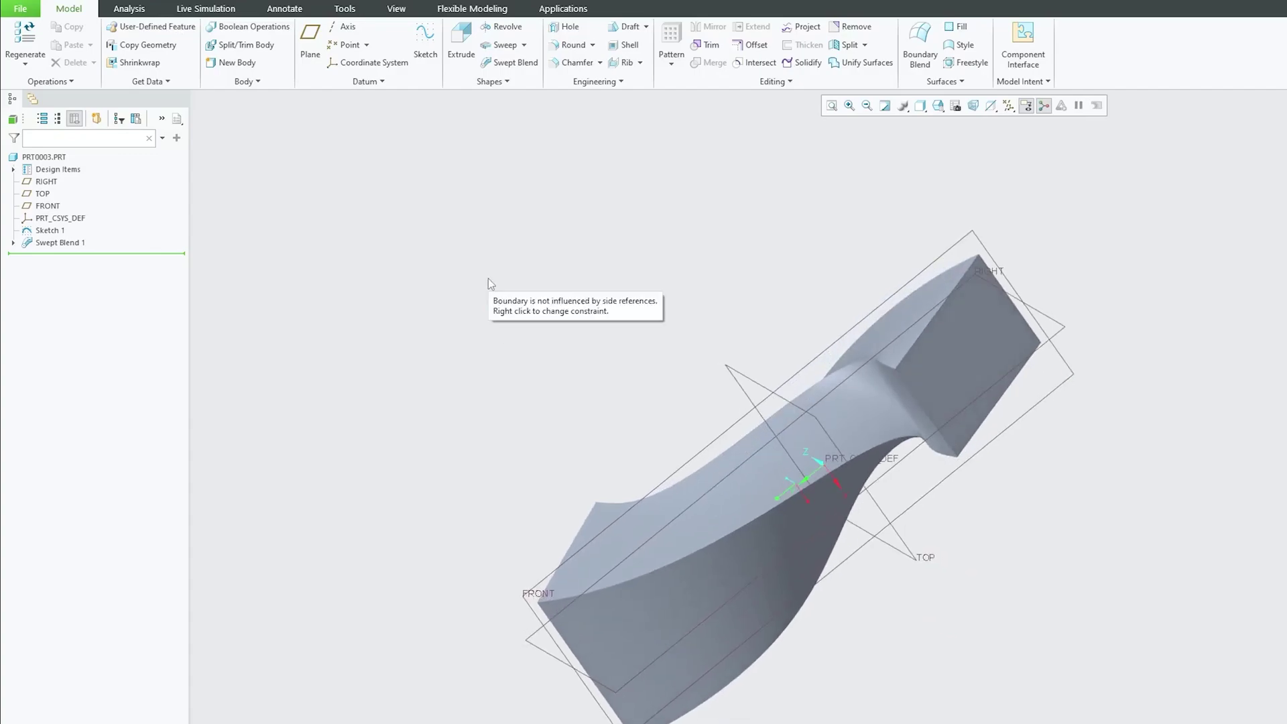
key(ctrl+z)
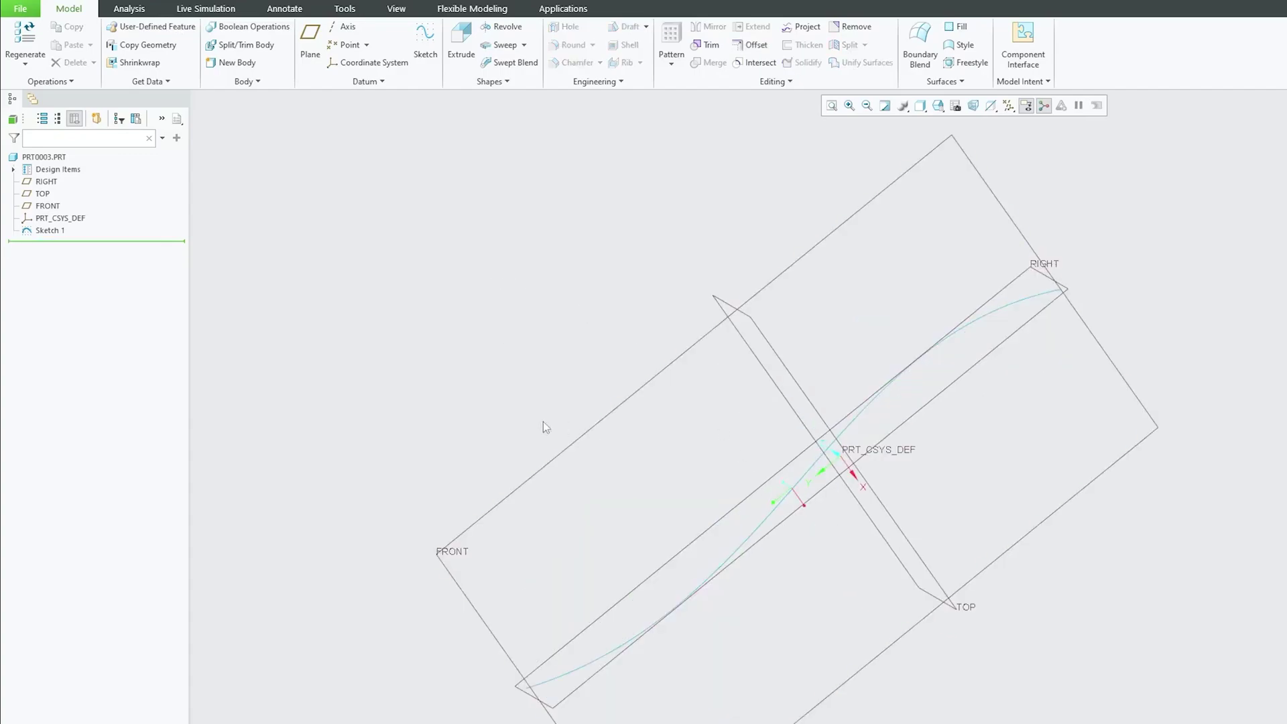
- Create a datum point on the spline, between its FRONT-label end and the middle of the curve
mouse_move(463, 348)
middle_down()
mouse_move(355, 191)
mouse_move(345, 128)
middle_up()
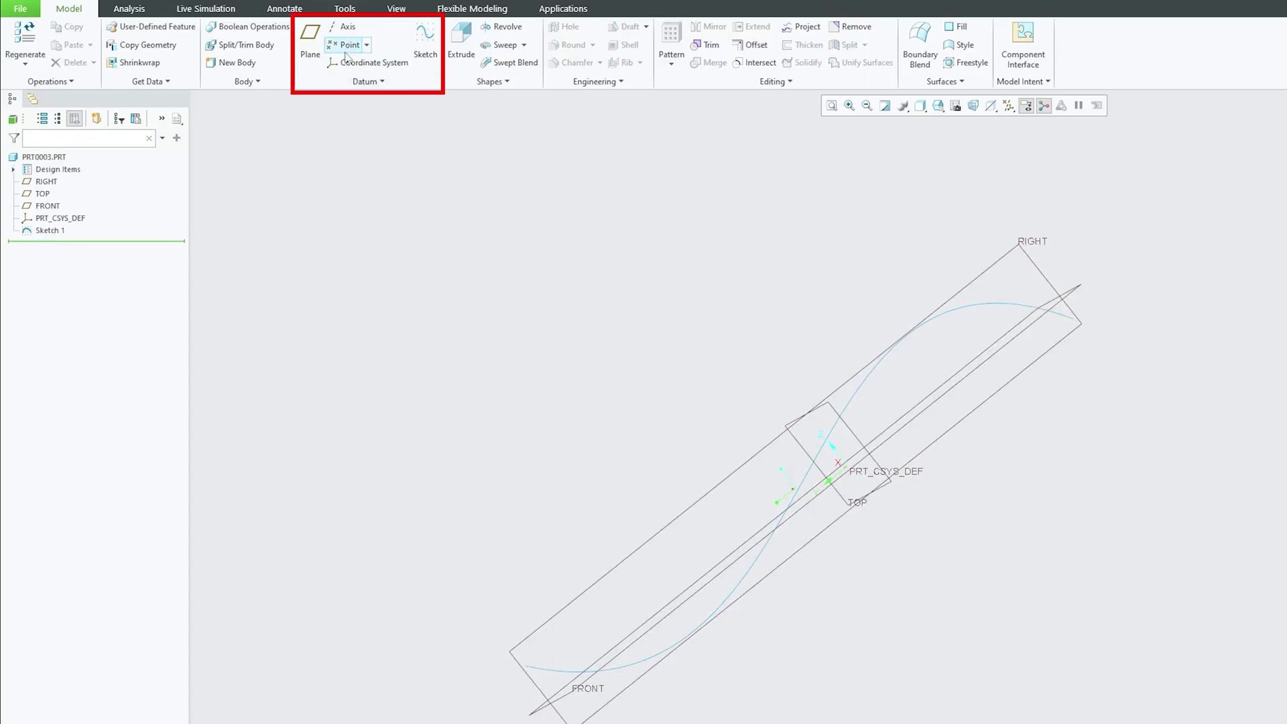
click(349, 45)
click(750, 573)
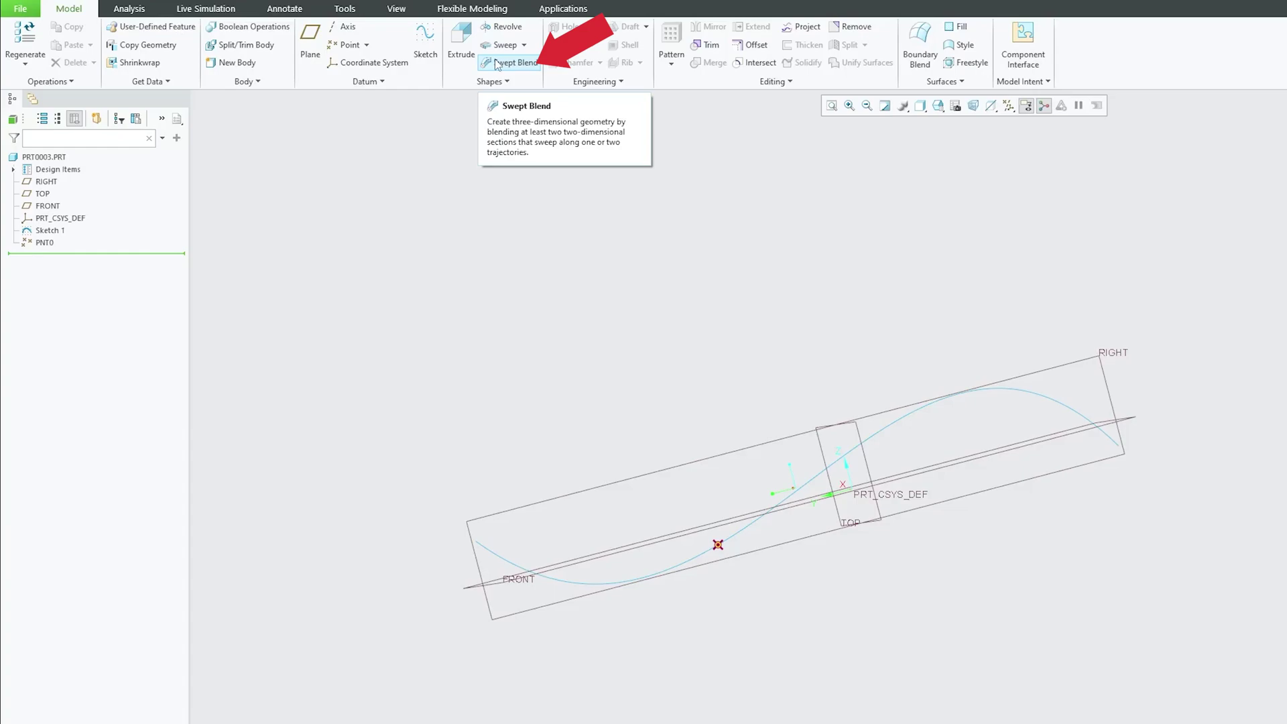
- Start a solid Swept Blend with the spline as its trajectory and display its sections settings
click(514, 67)
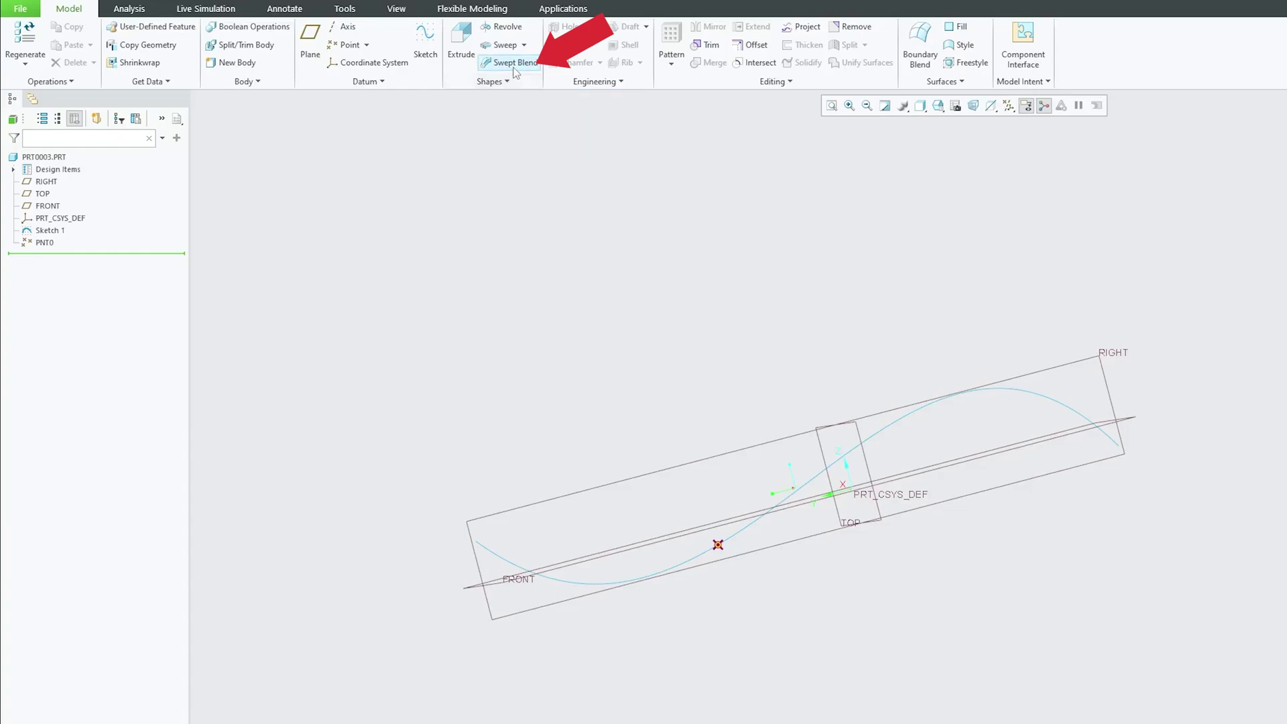
click(513, 68)
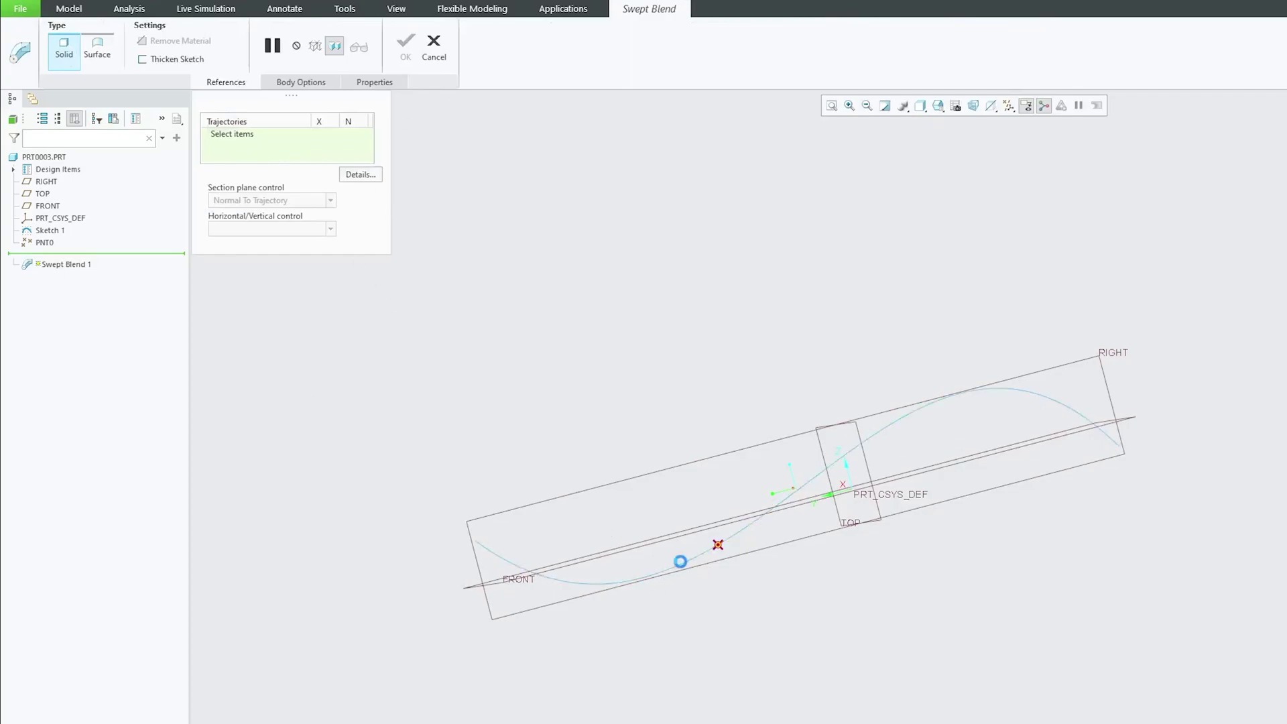
click(679, 561)
click(313, 89)
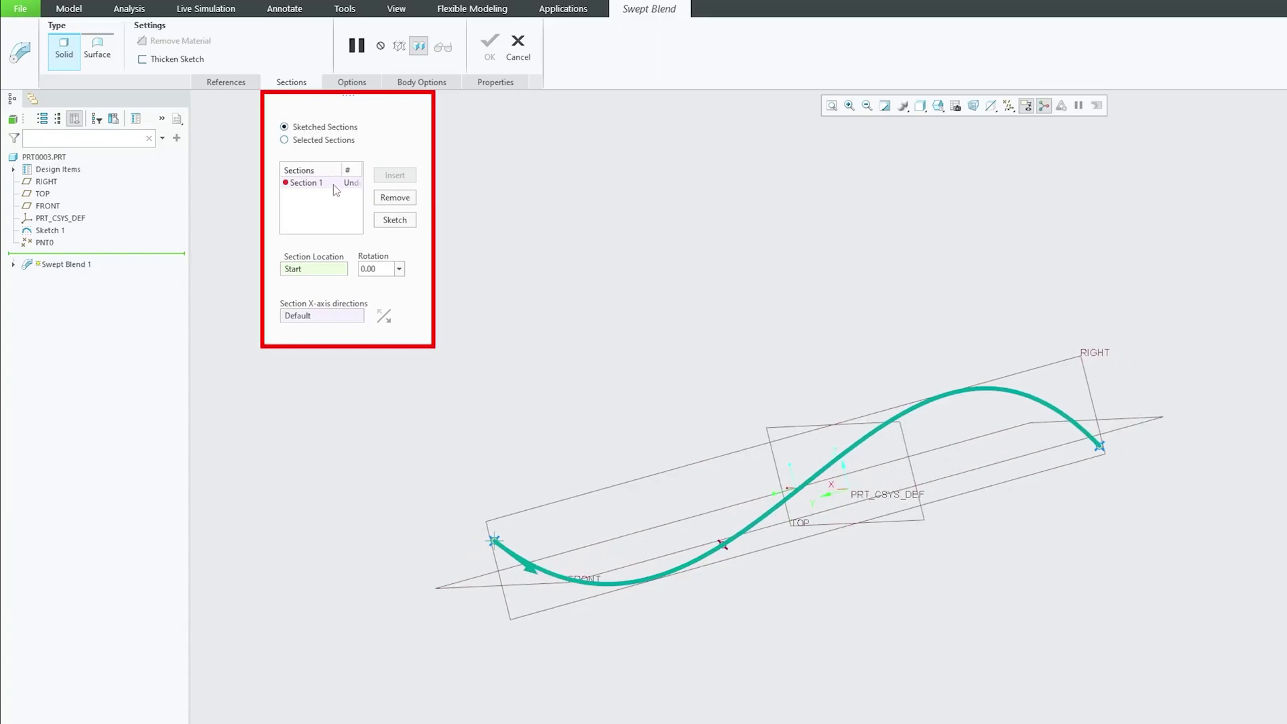
- Sketch a rectangle around the trajectory's start point as Section 1 of the swept blend
click(395, 221)
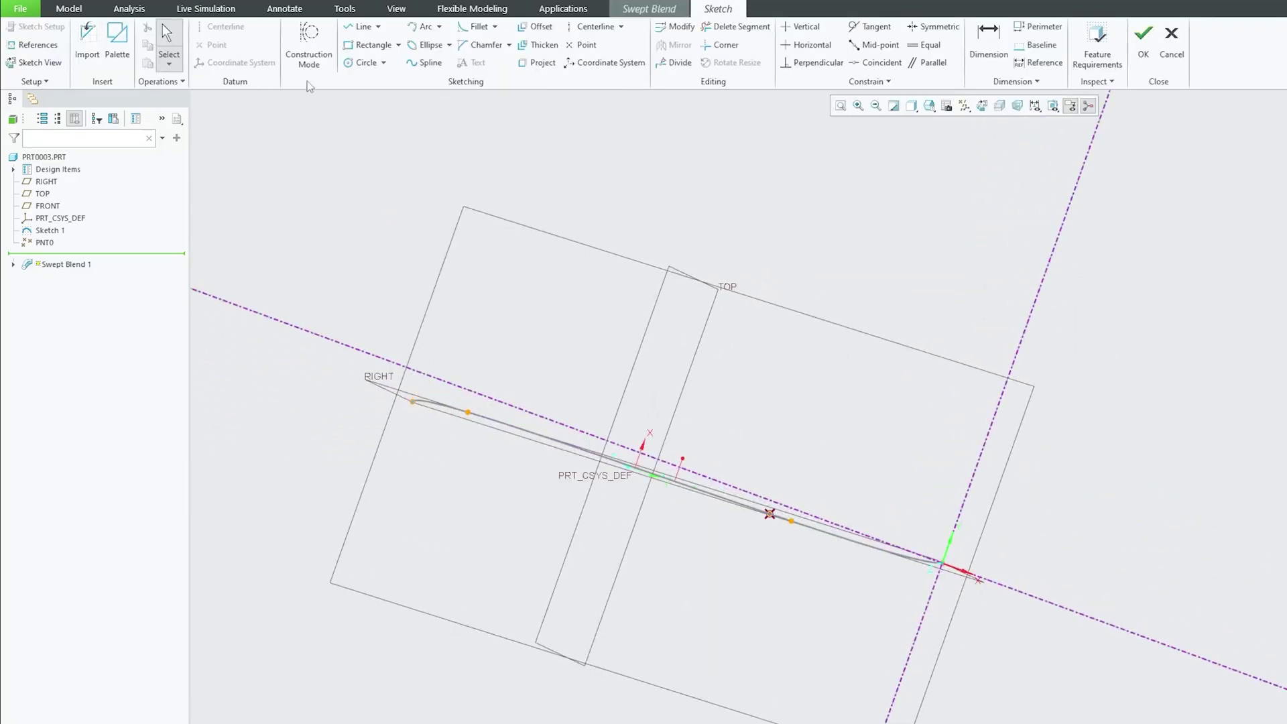
click(371, 45)
mouse_move(892, 559)
middle_down()
mouse_move(934, 529)
mouse_move(989, 394)
mouse_move(981, 437)
mouse_move(842, 450)
mouse_move(737, 422)
middle_up()
click(597, 374)
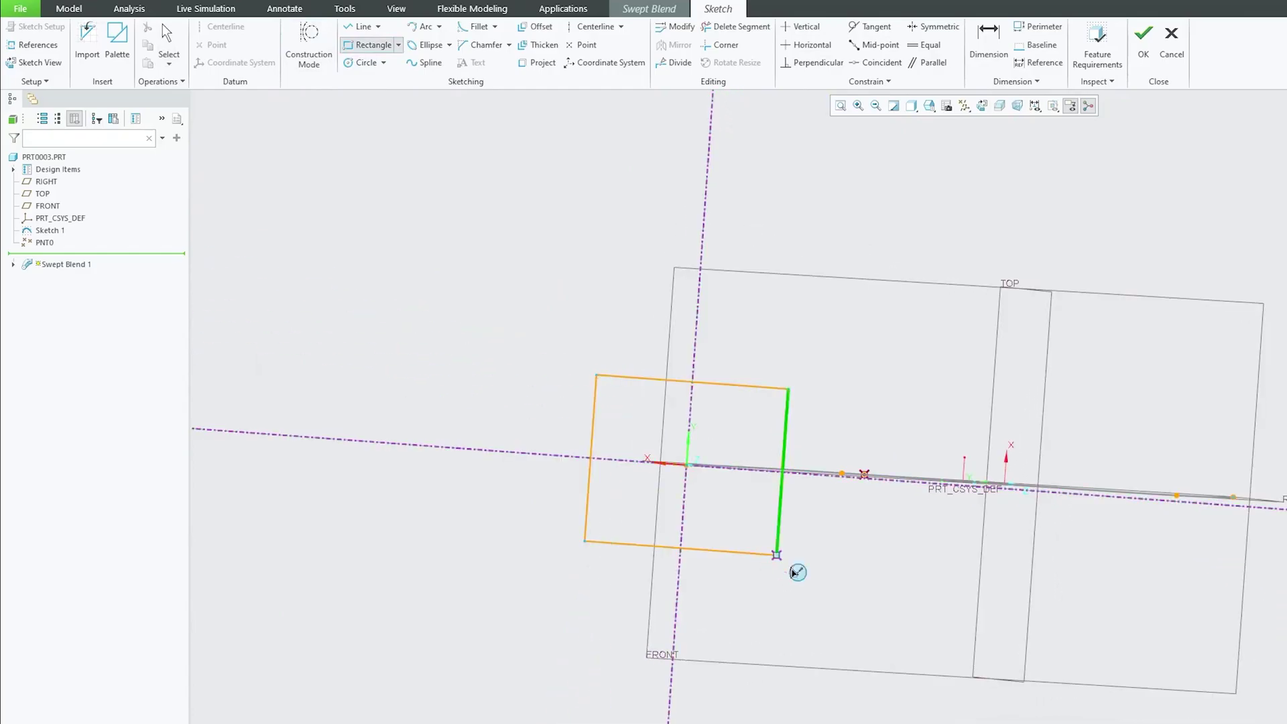
click(1144, 36)
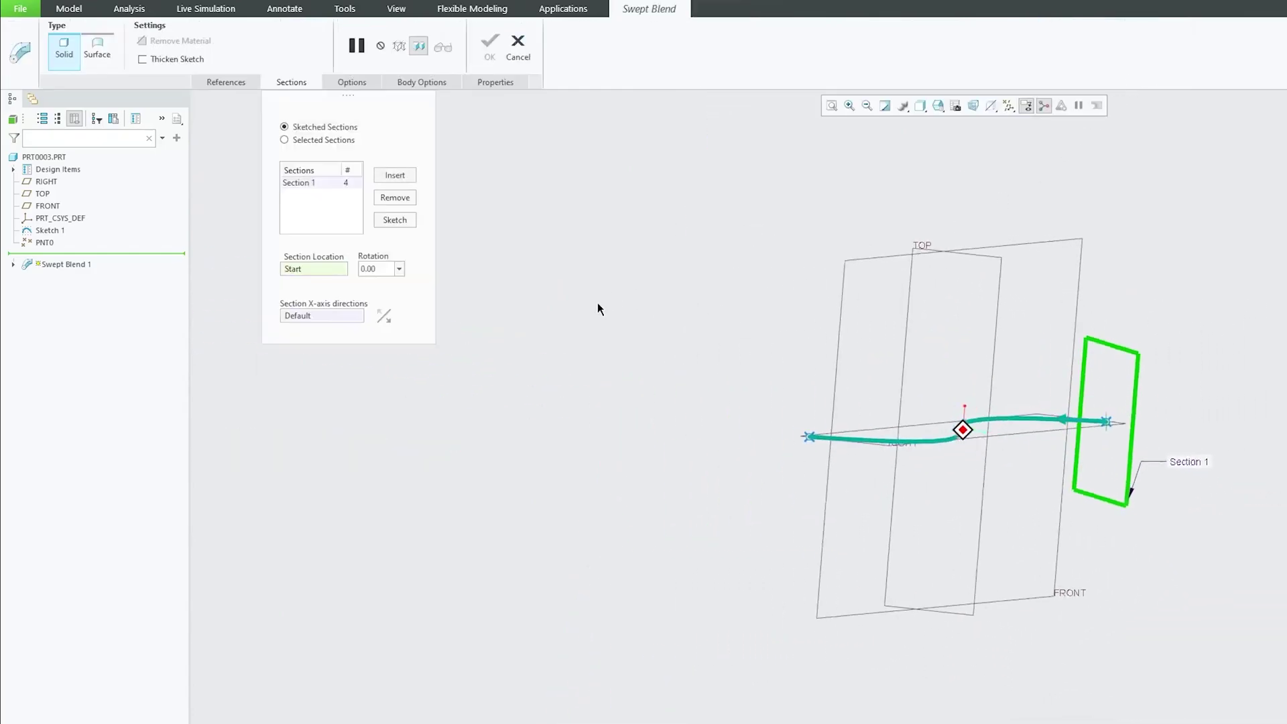
- Insert Section 2 and locate it at datum point PNT0 on the trajectory
click(395, 176)
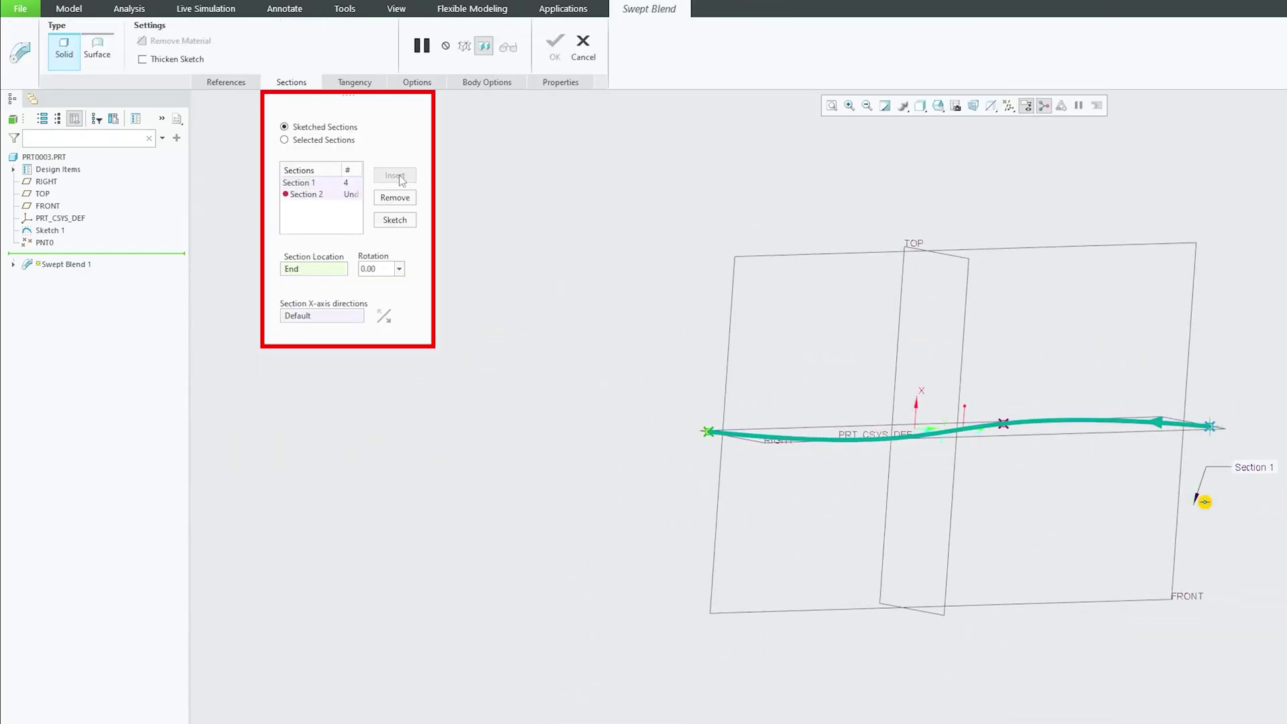
middle_drag(999, 426, 1035, 445)
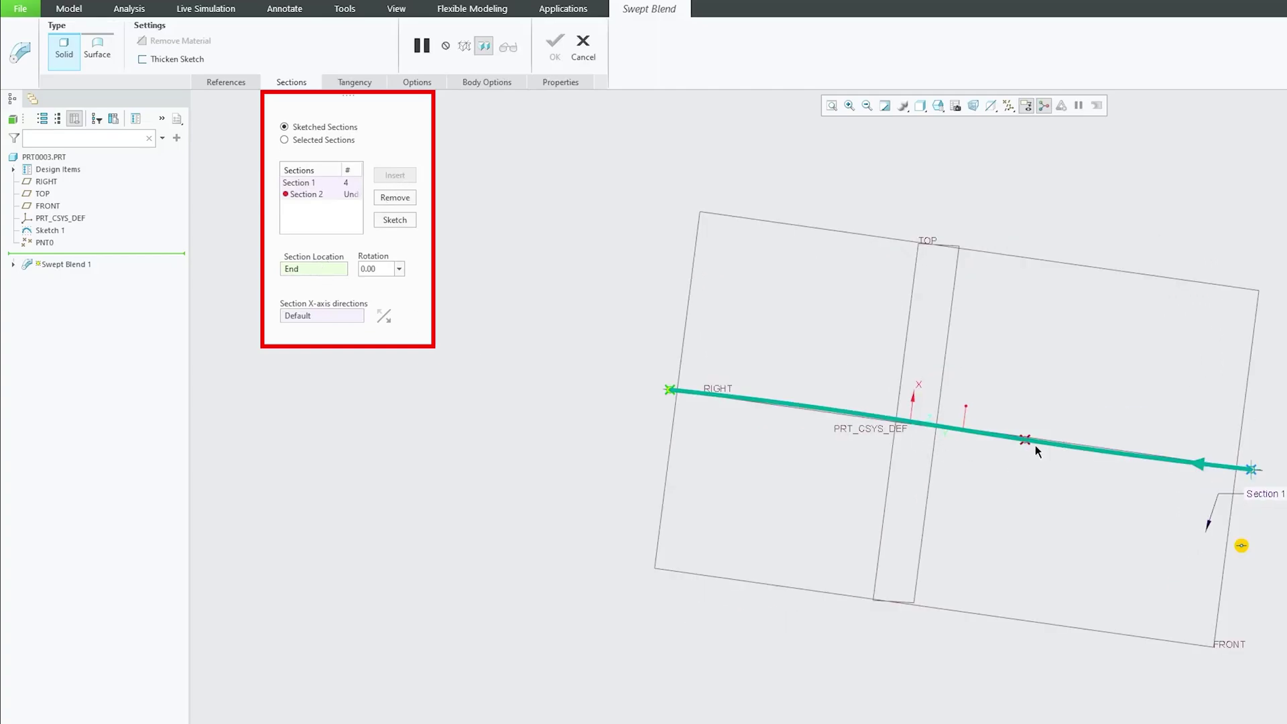
scroll(1035, 445, down, 6)
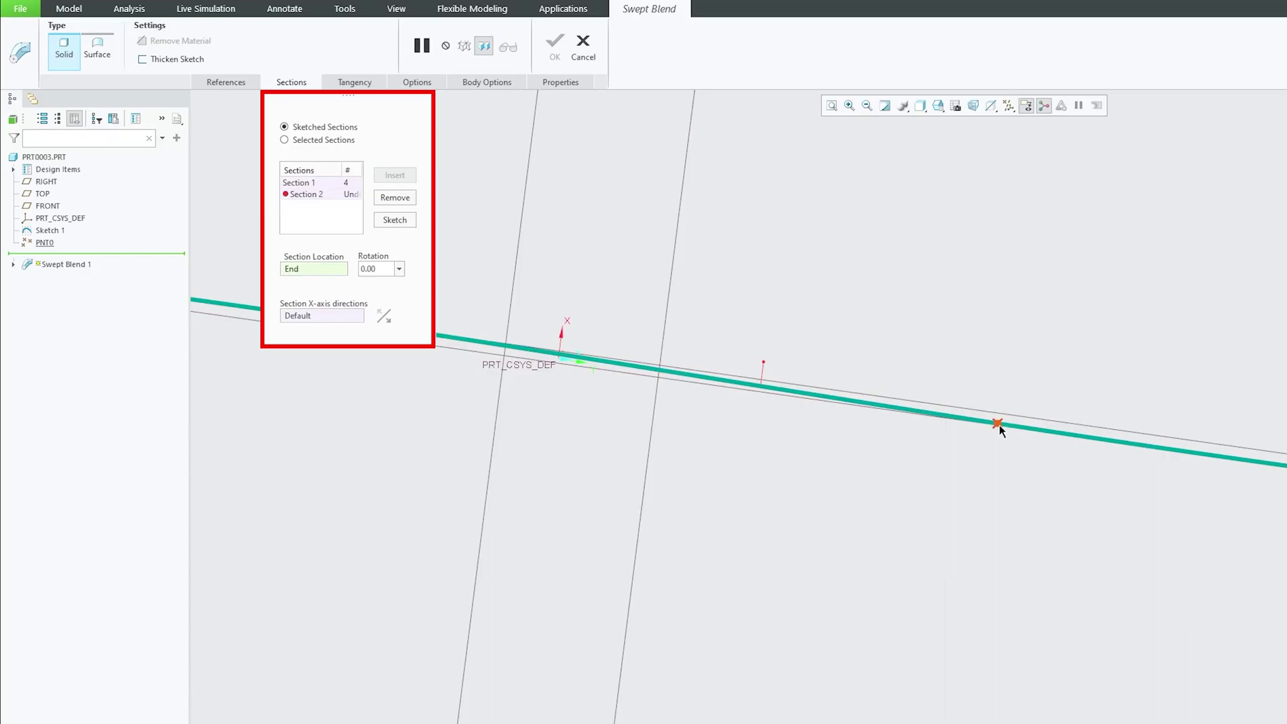
click(998, 424)
scroll(931, 427, down, 3)
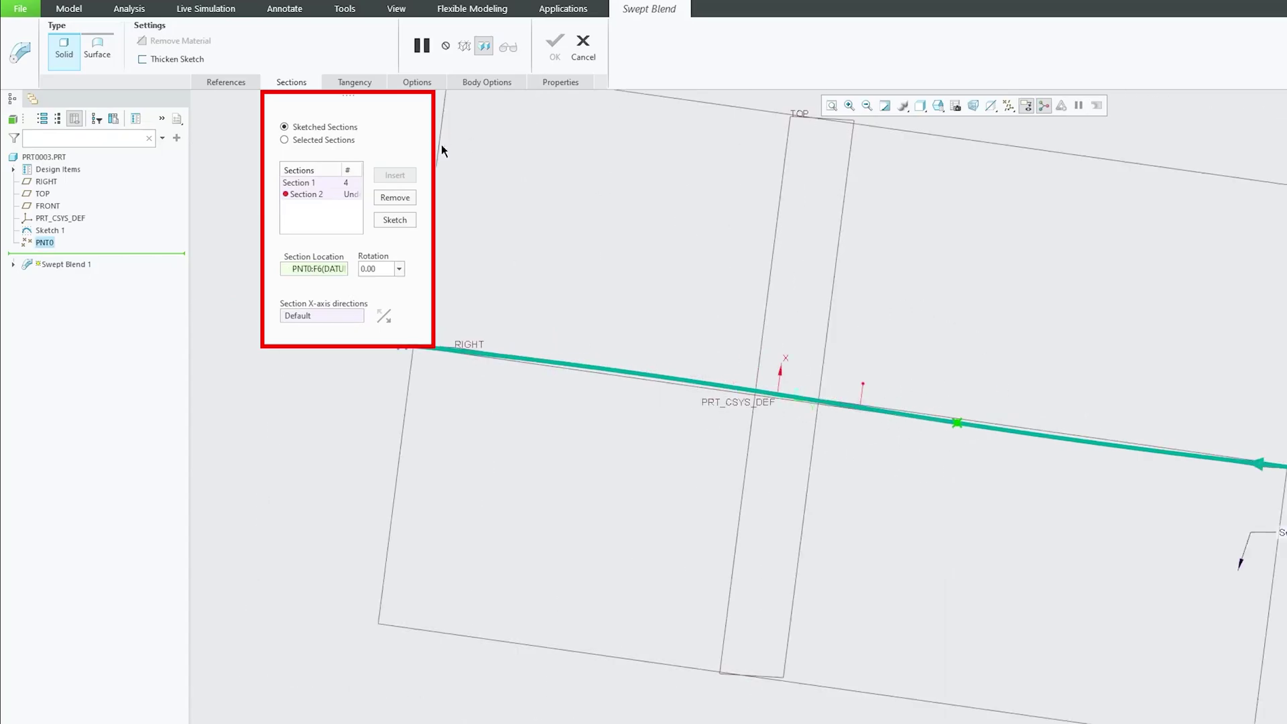
- Sketch a rectangle around datum point PNT0 as the profile of Section 2
click(395, 219)
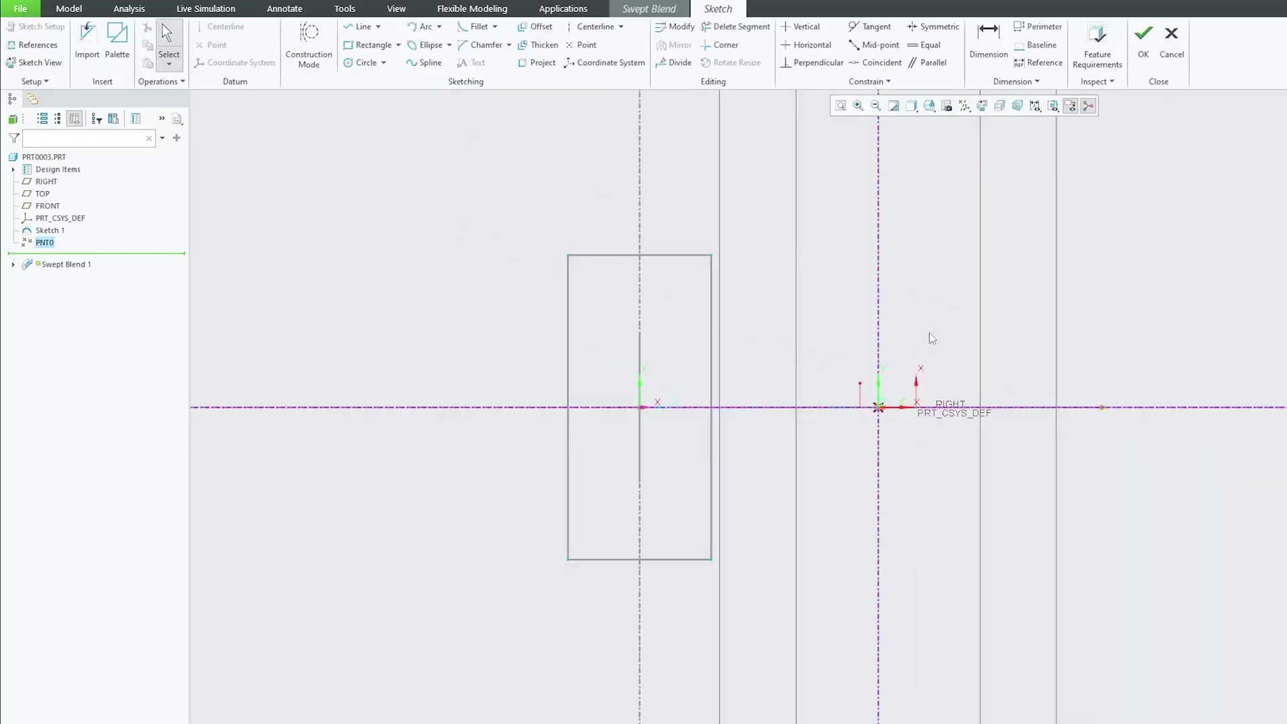
click(368, 45)
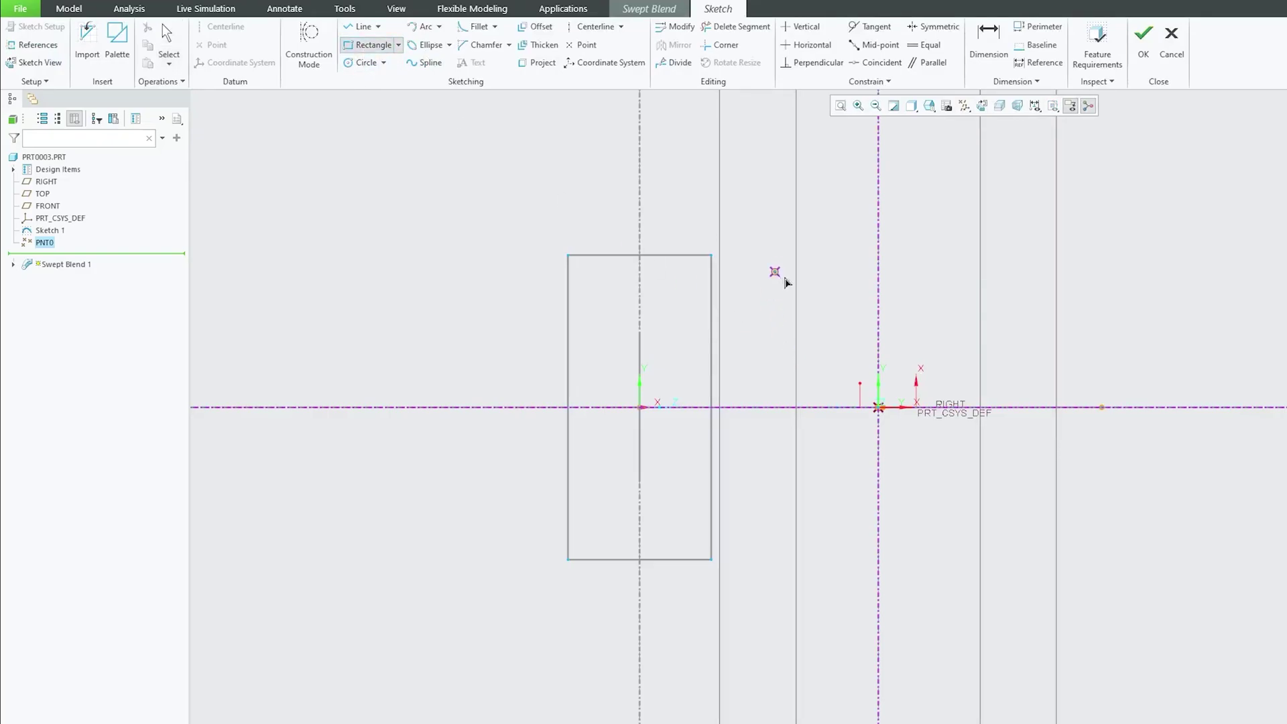
click(775, 271)
click(978, 575)
click(1144, 37)
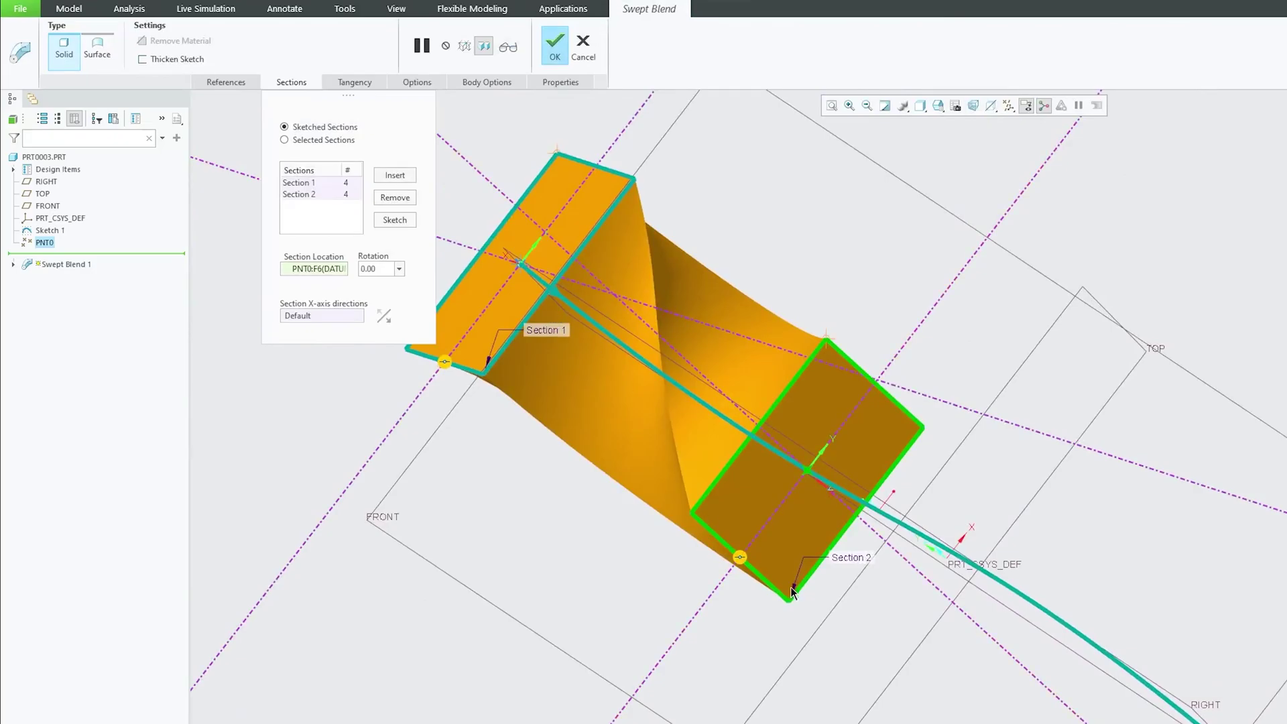
- Insert Section 3 at the trajectory's end and sketch a rectangle around that end point
click(395, 175)
mouse_move(645, 412)
middle_down()
mouse_move(775, 395)
mouse_move(850, 423)
mouse_move(722, 296)
mouse_move(758, 301)
middle_up()
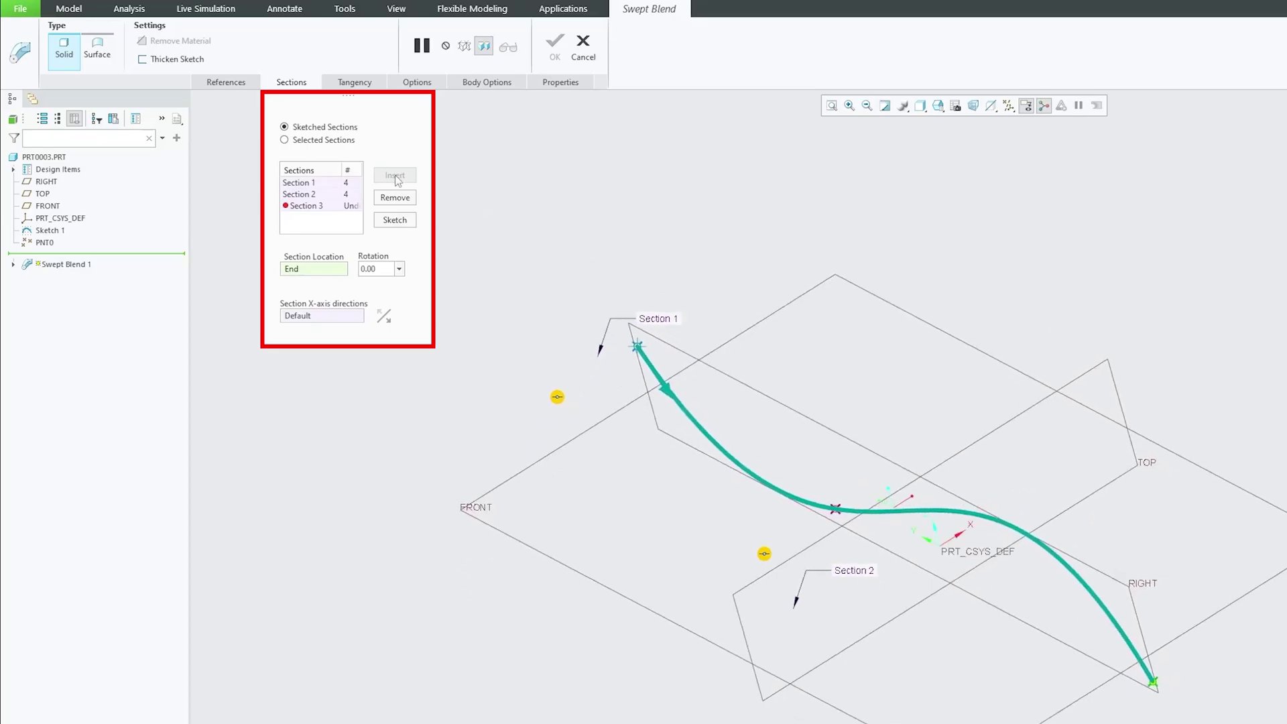
click(383, 224)
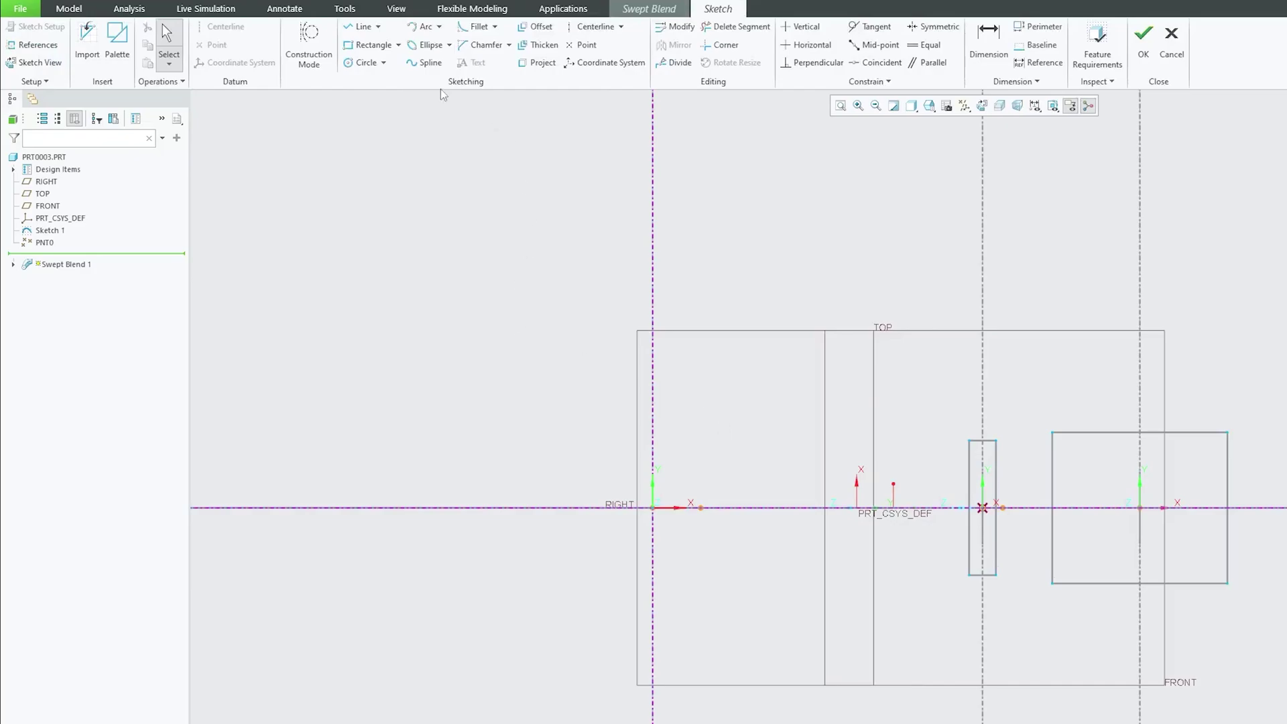
click(368, 45)
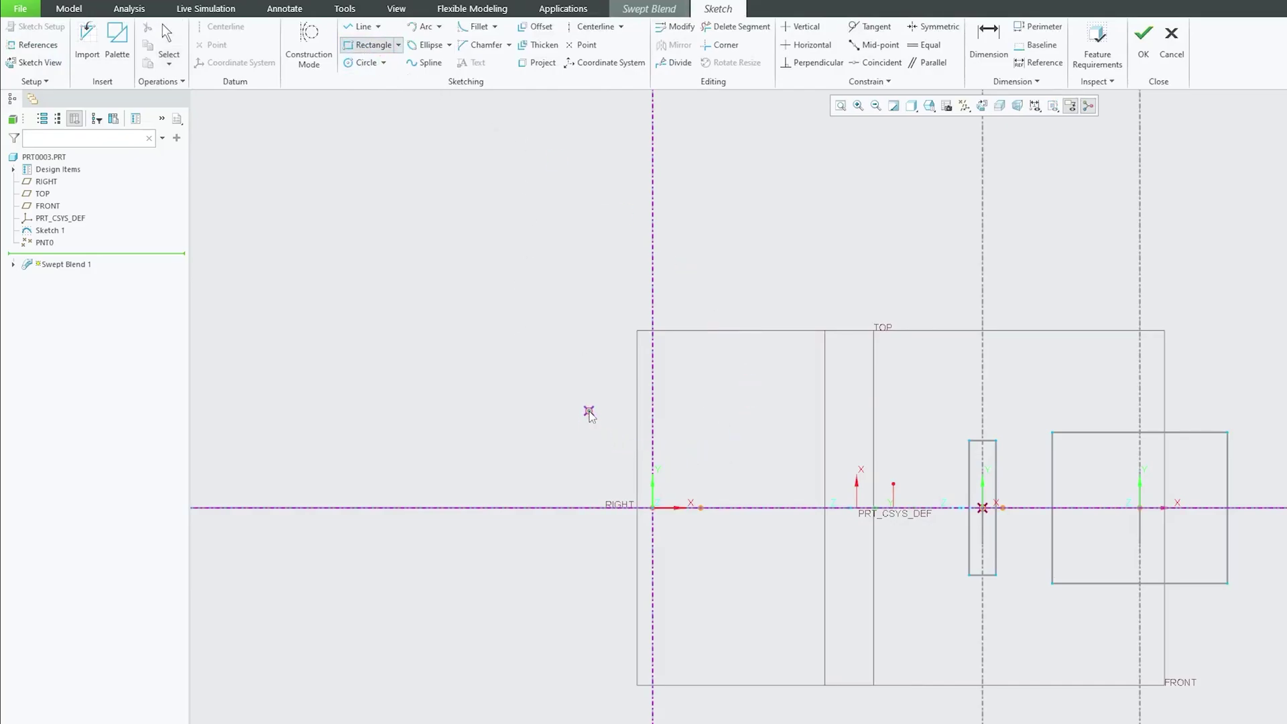
click(589, 410)
click(718, 605)
click(1143, 37)
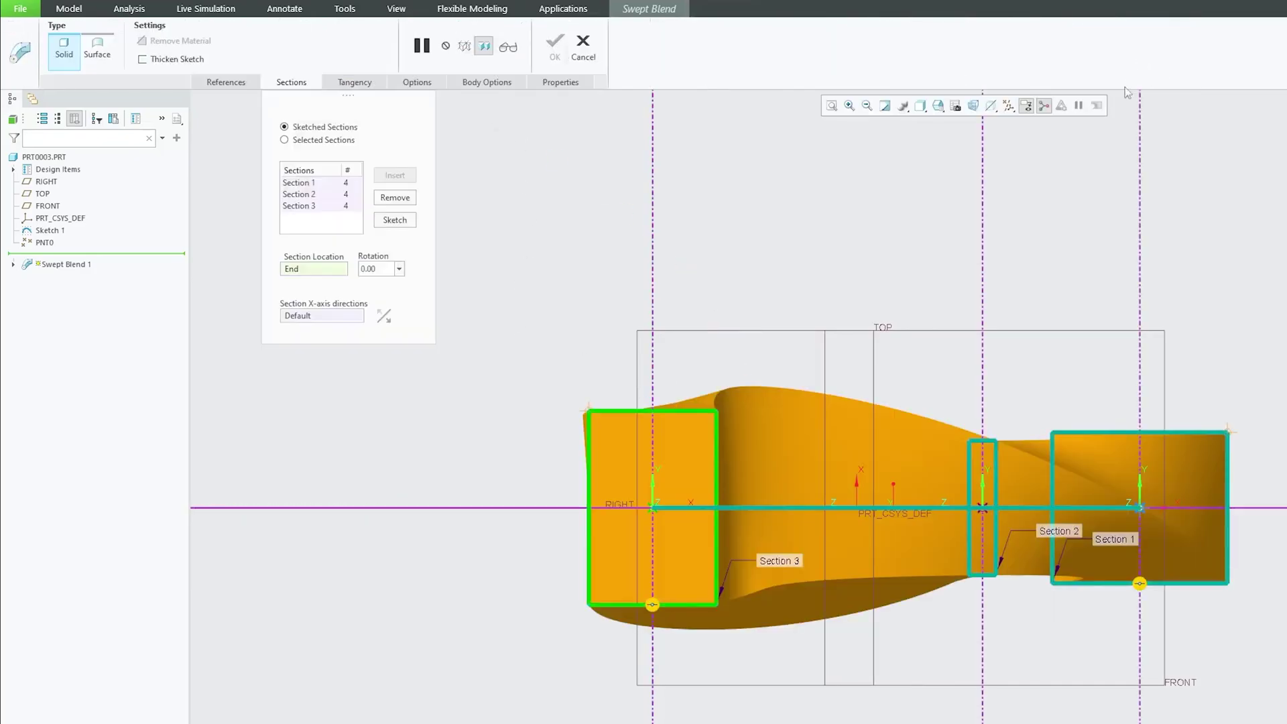
- Set Section 2's rotation to -90 degrees to remove the twist between Section 1 and Section 2
key(ctrl+d)
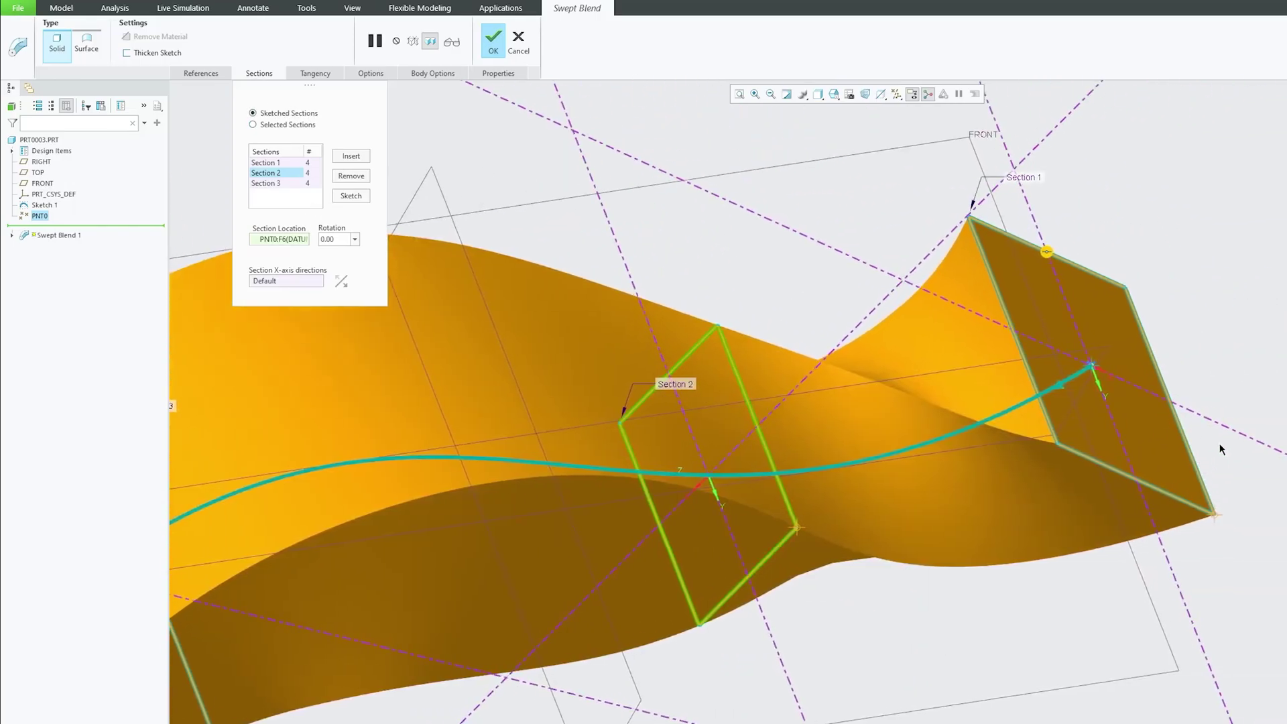
mouse_move(857, 441)
middle_down()
mouse_move(738, 399)
mouse_move(914, 532)
mouse_move(887, 577)
middle_up()
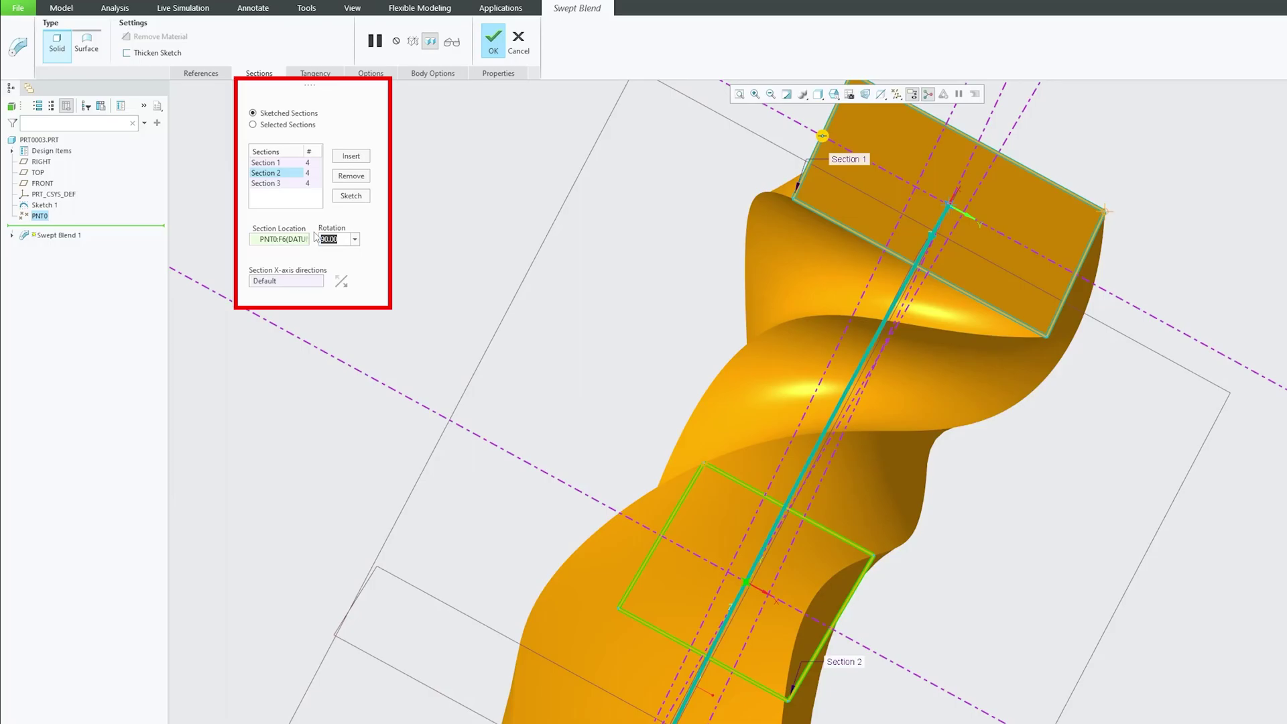
text(-)
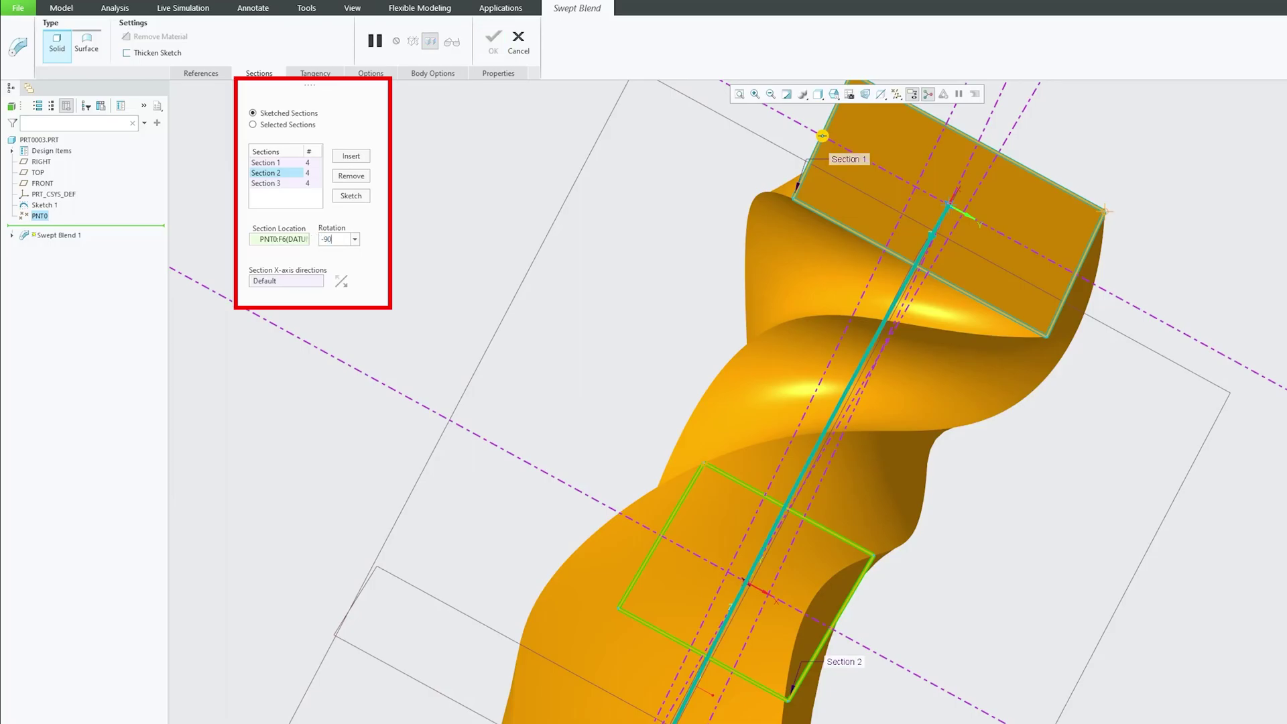
text(90)
key(Return)
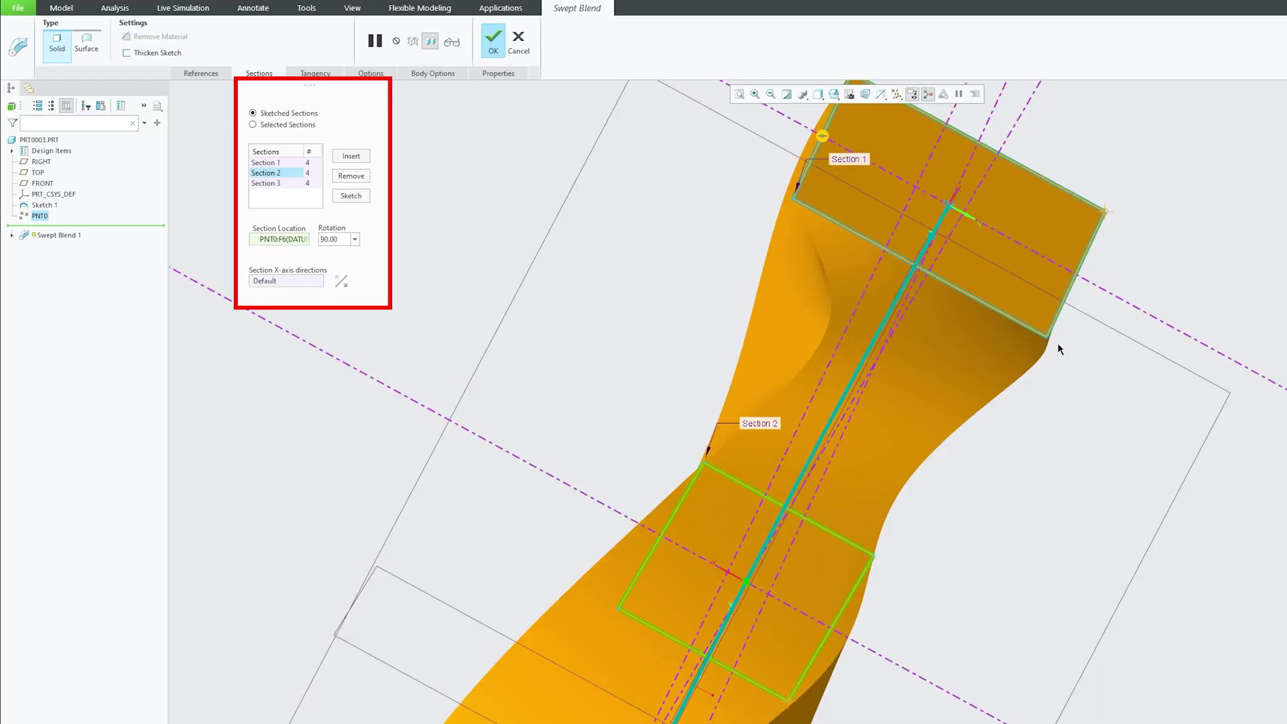
- Set Section 3's rotation to -90 degrees to remove the twist towards the trajectory's end
middle_drag(1056, 343, 1065, 400)
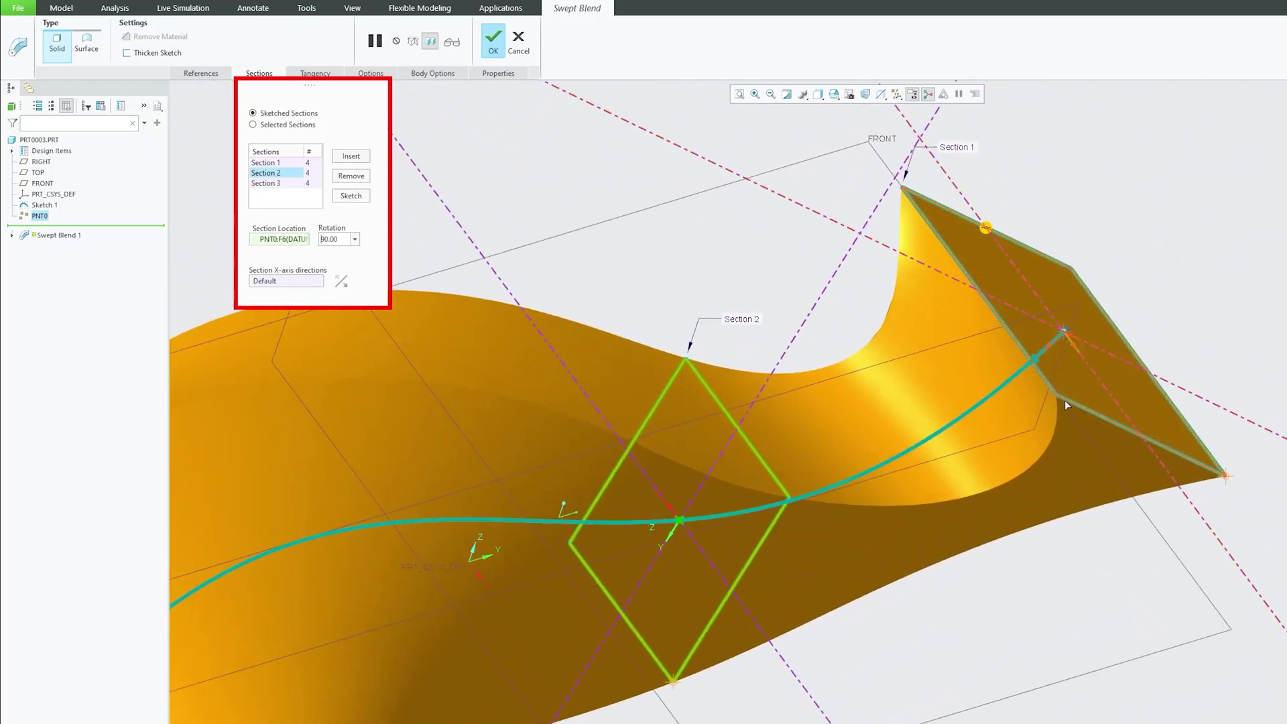
middle_drag(928, 500, 829, 477)
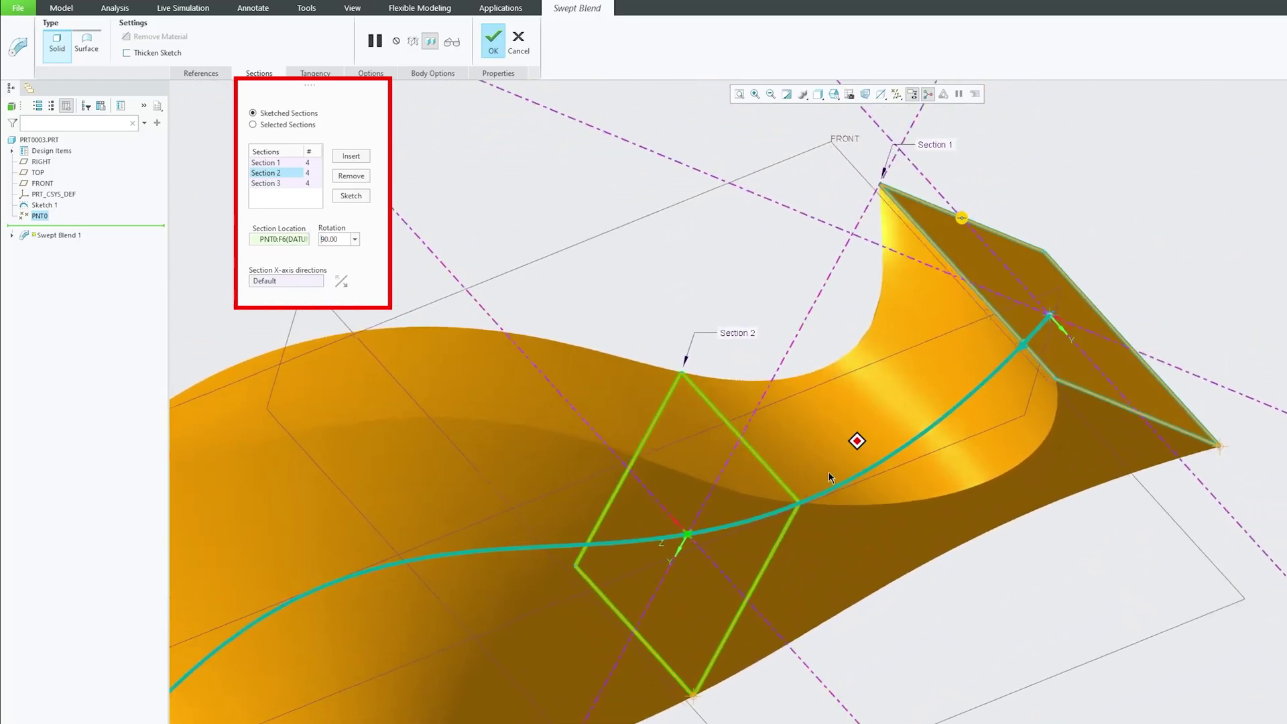
scroll(829, 477, up, 5)
middle_drag(856, 327, 833, 473)
scroll(834, 471, down, 5)
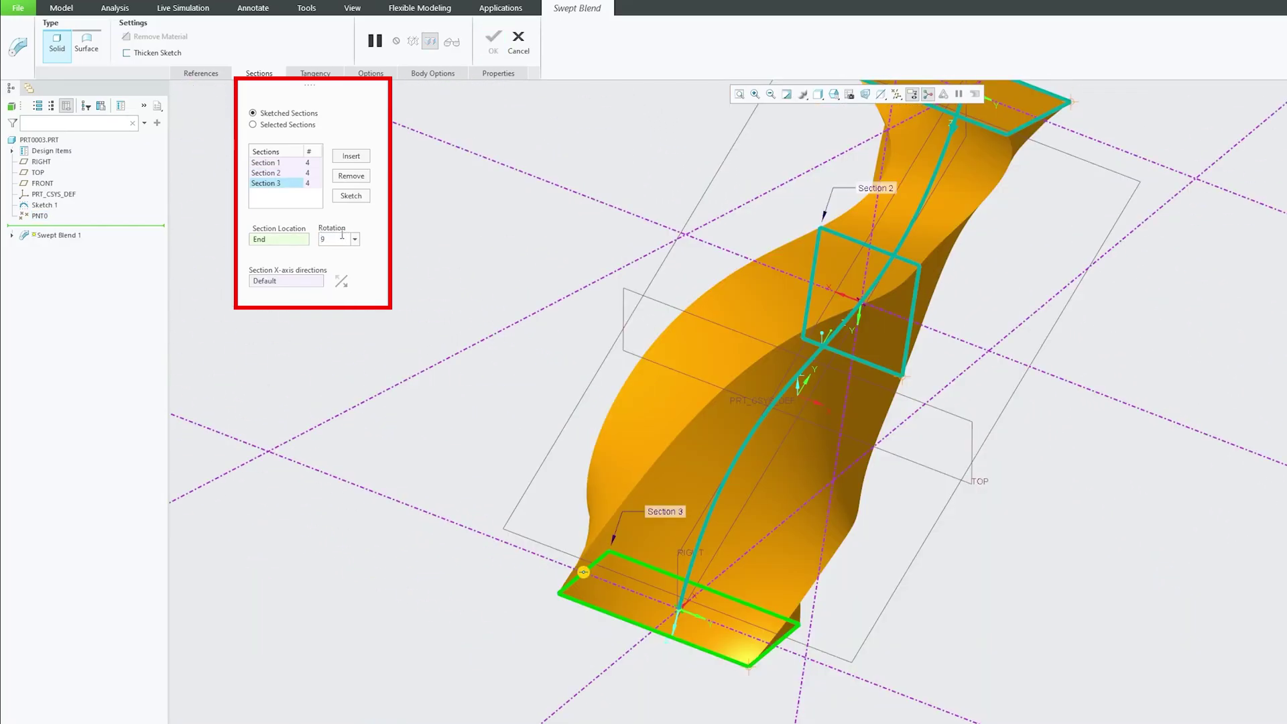
text(-9)
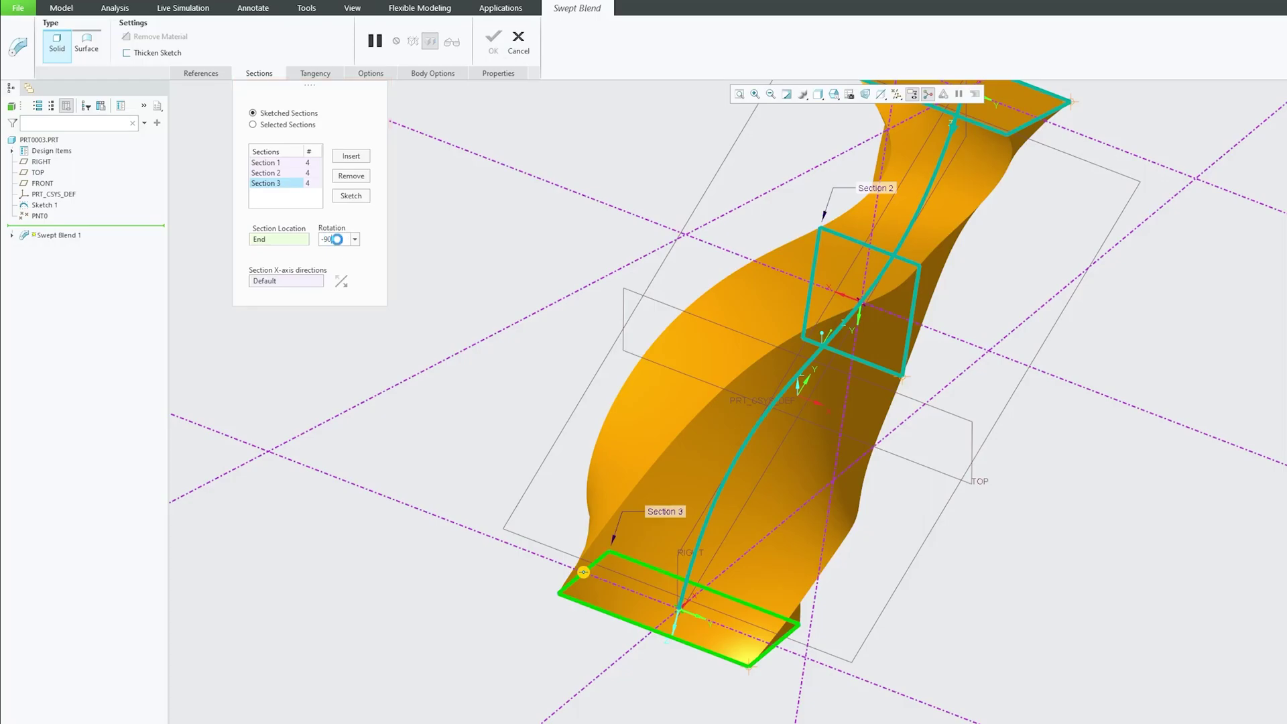
text(0)
- Set the tangency condition of both the start and end sections to Normal and complete the swept blend
click(315, 74)
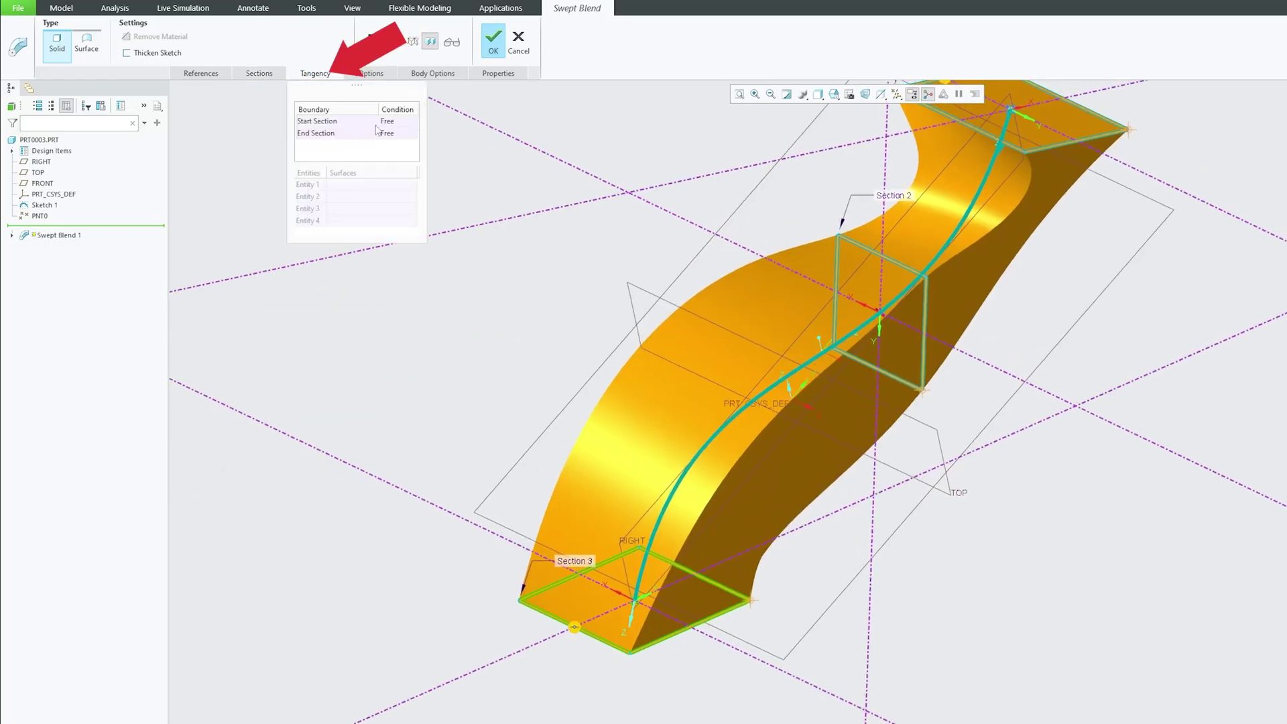
click(412, 122)
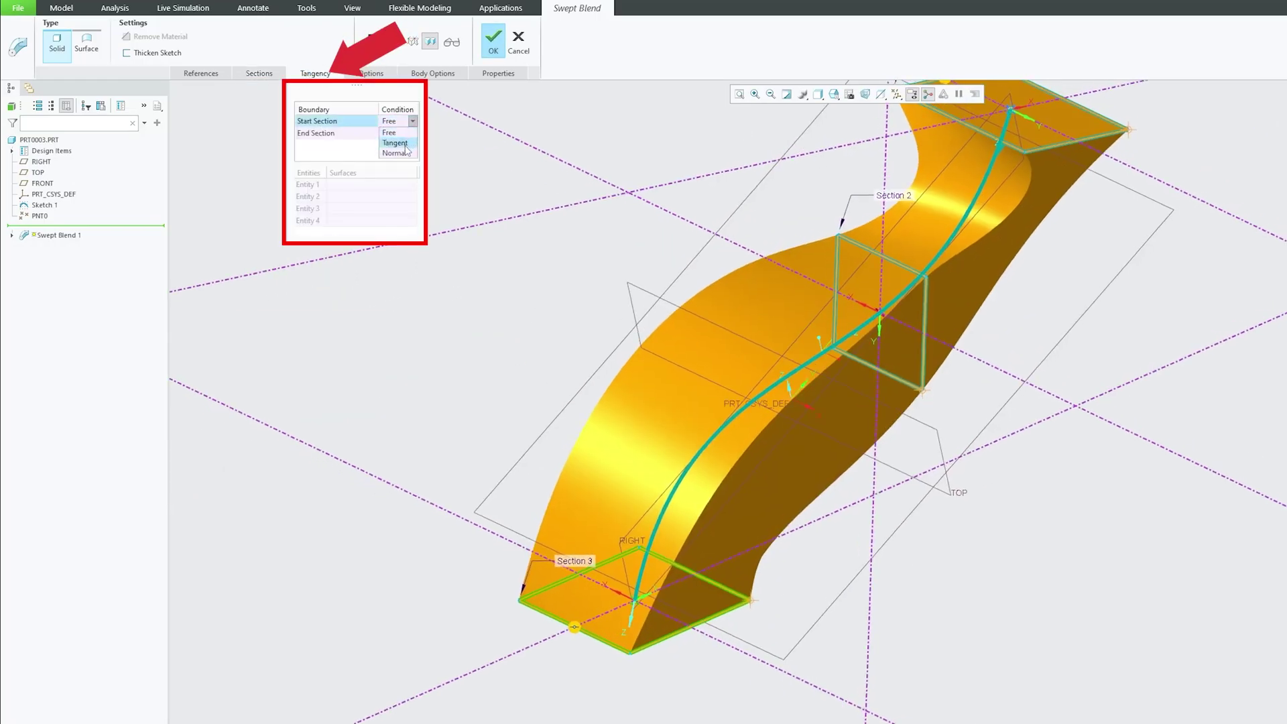
click(396, 153)
click(342, 134)
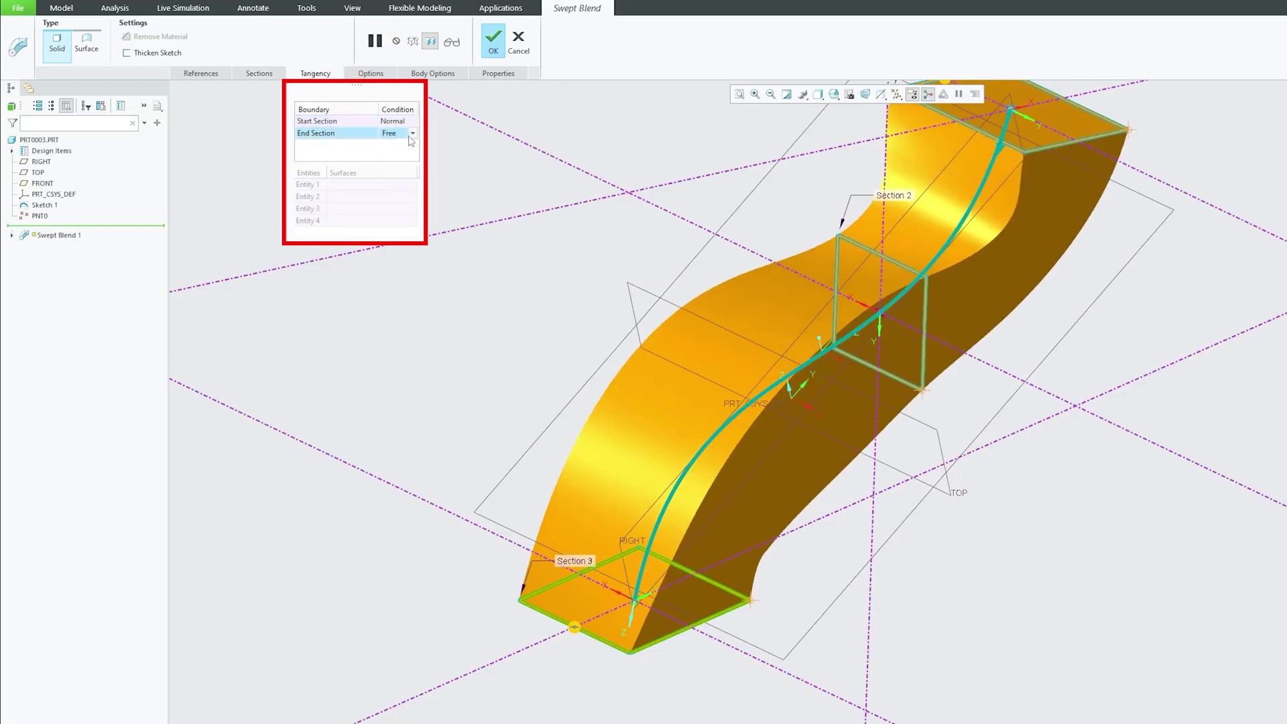
click(394, 165)
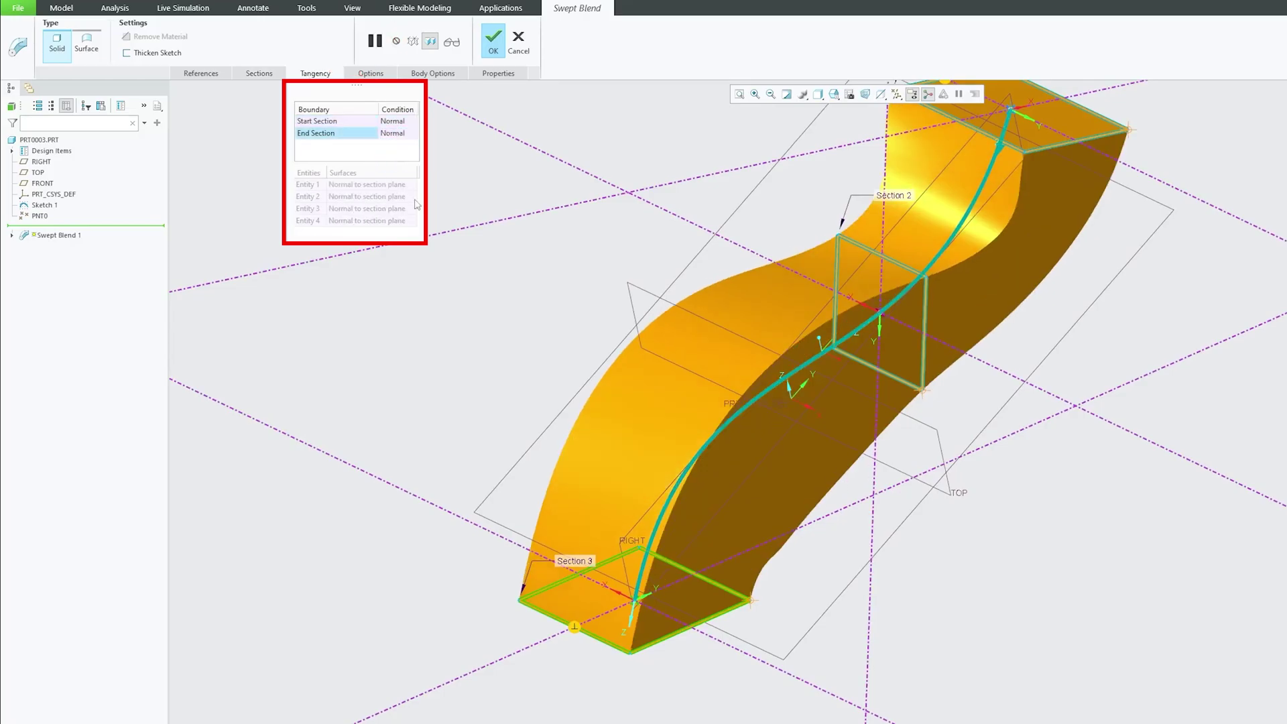
middle_drag(463, 235, 508, 85)
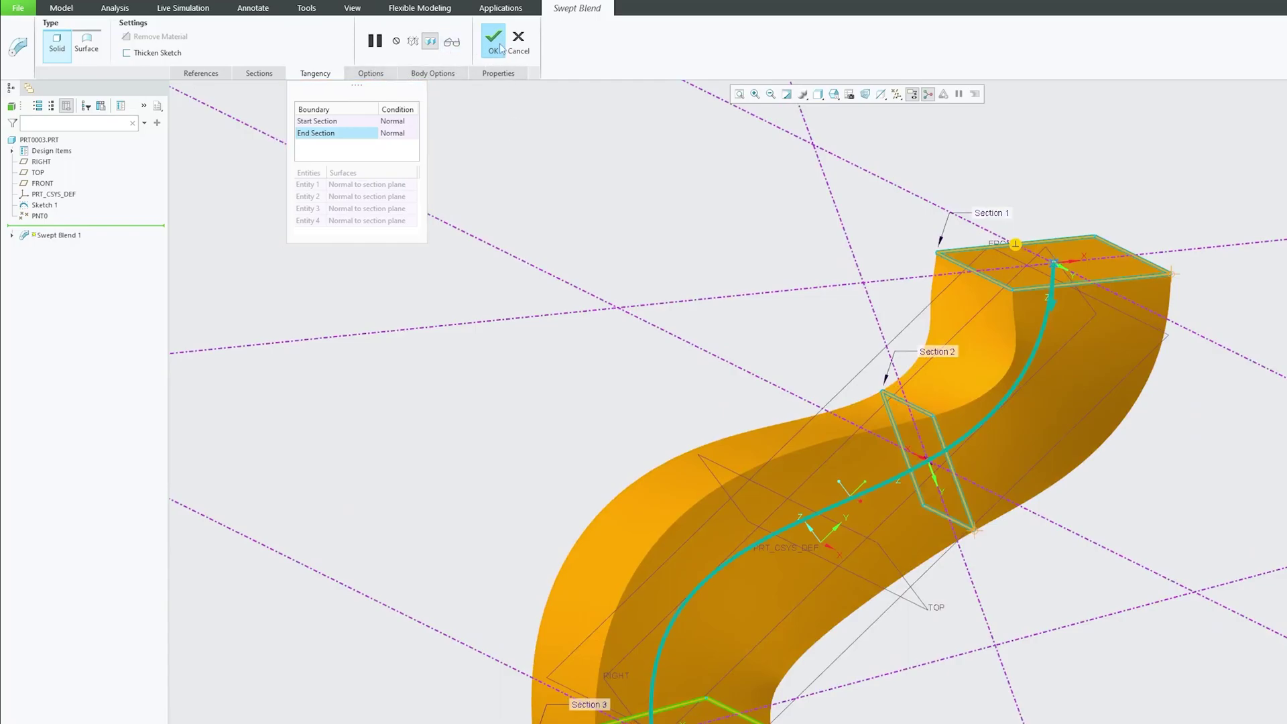
click(497, 47)
- Hide the datum planes, point and coordinate system, and display the model as Shading With Edges
key(ctrl+d)
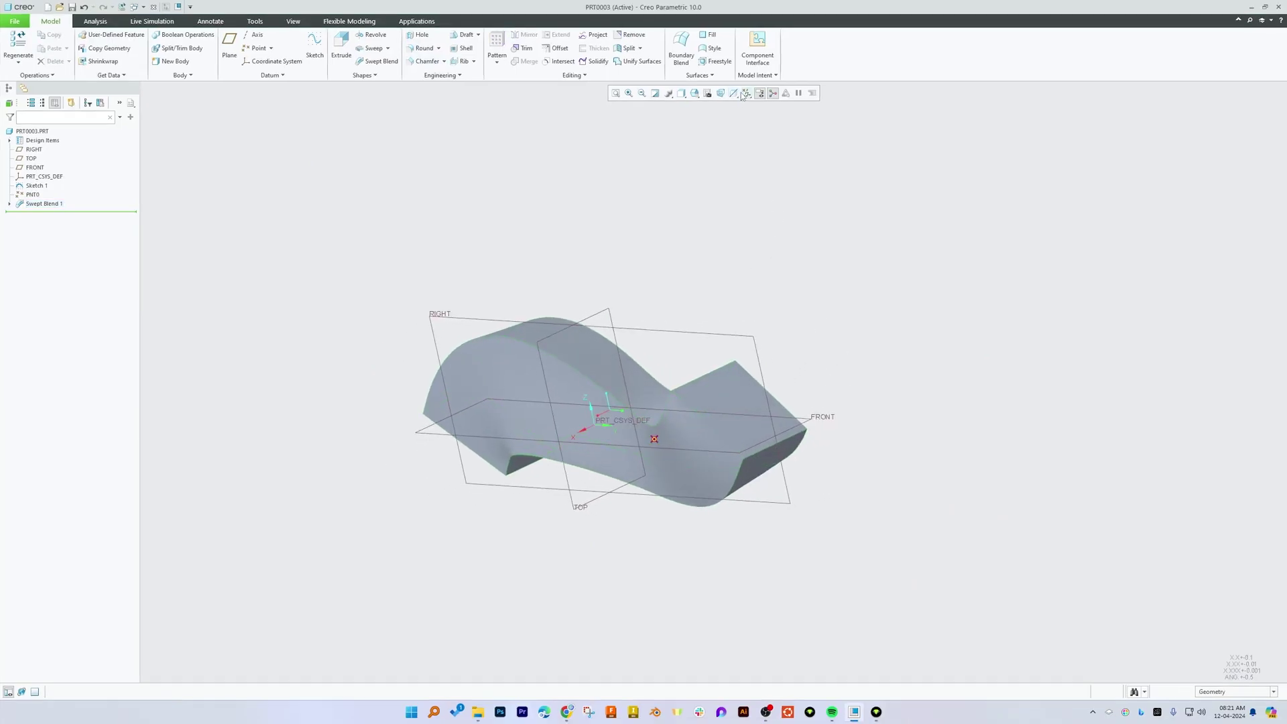
click(742, 95)
click(748, 113)
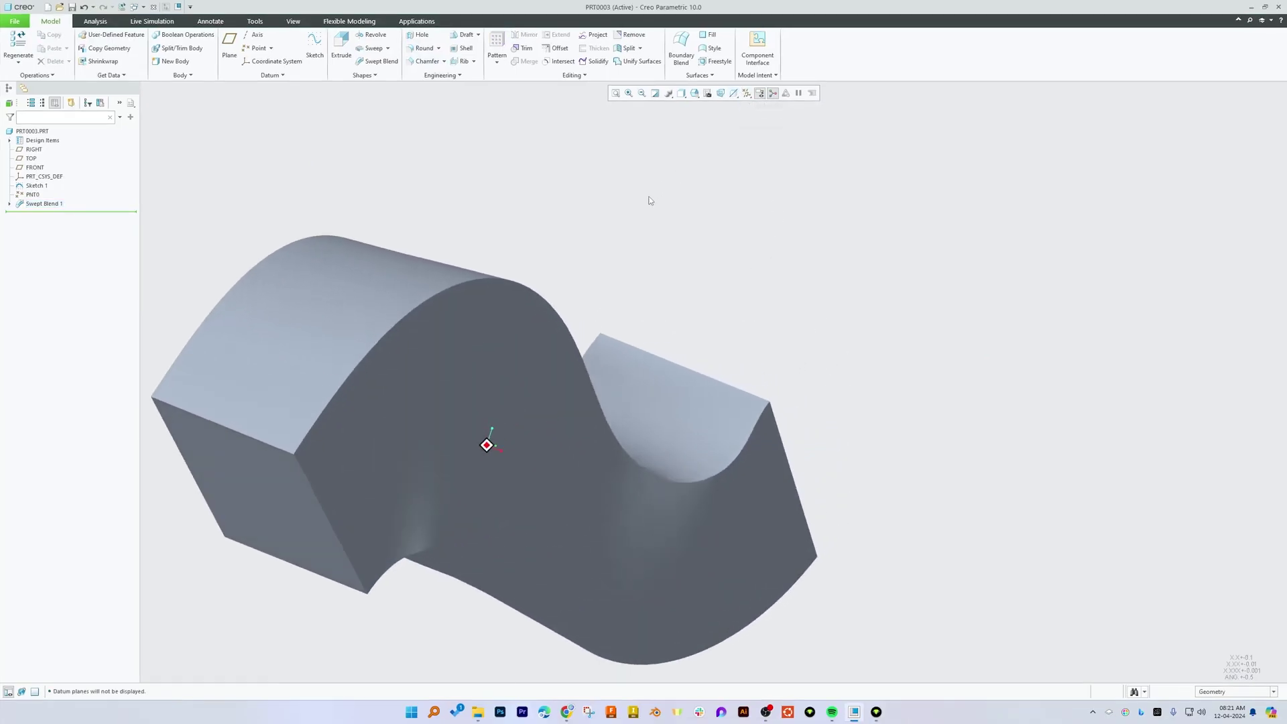
click(681, 94)
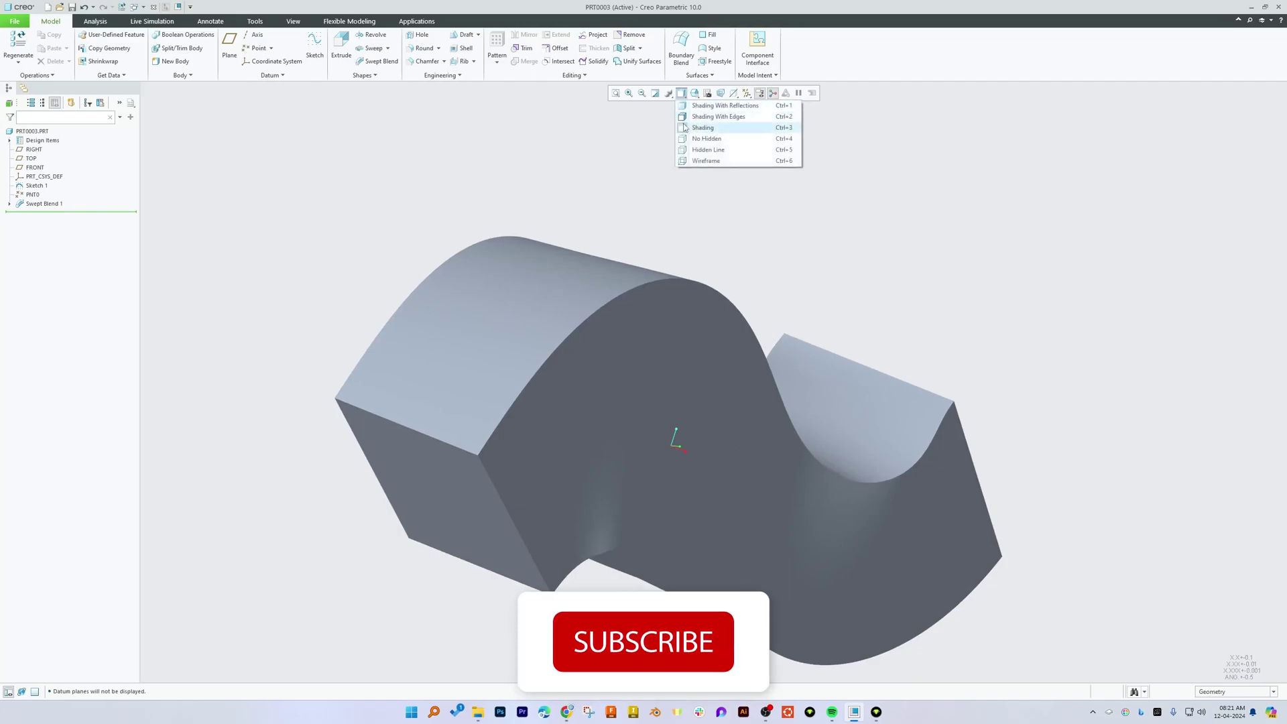
click(716, 114)
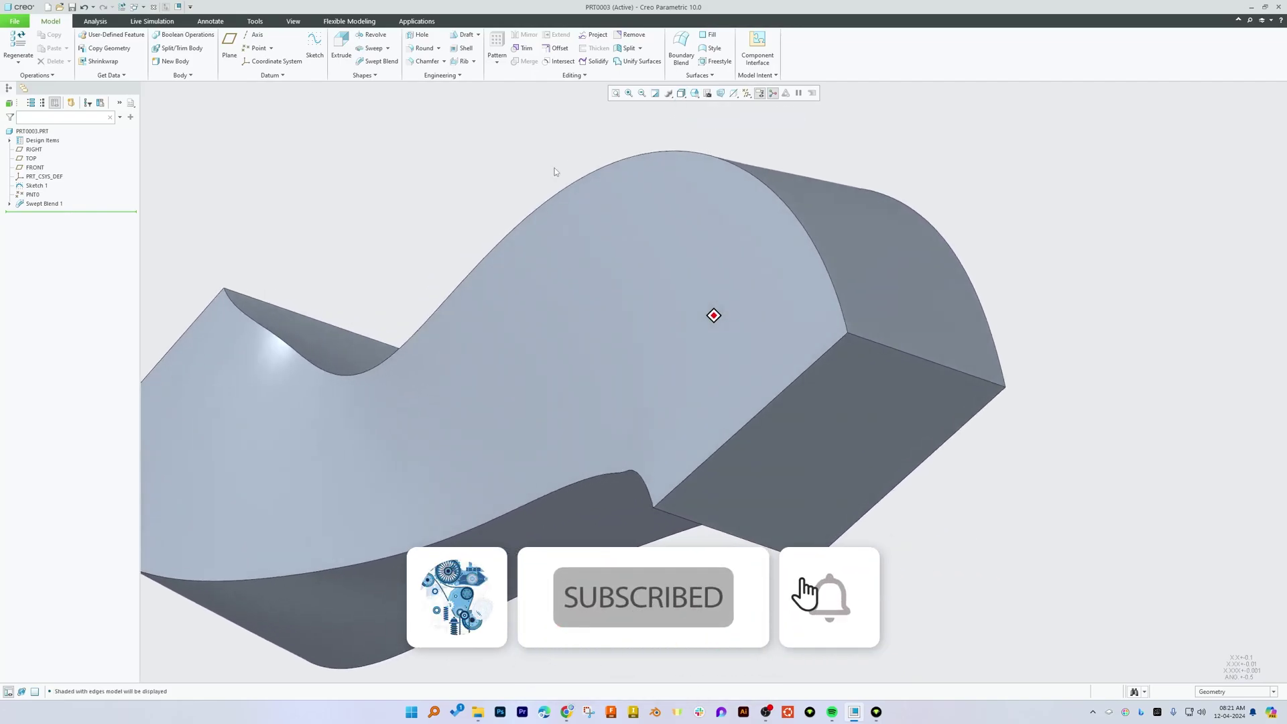
scroll(668, 300, up, 3)
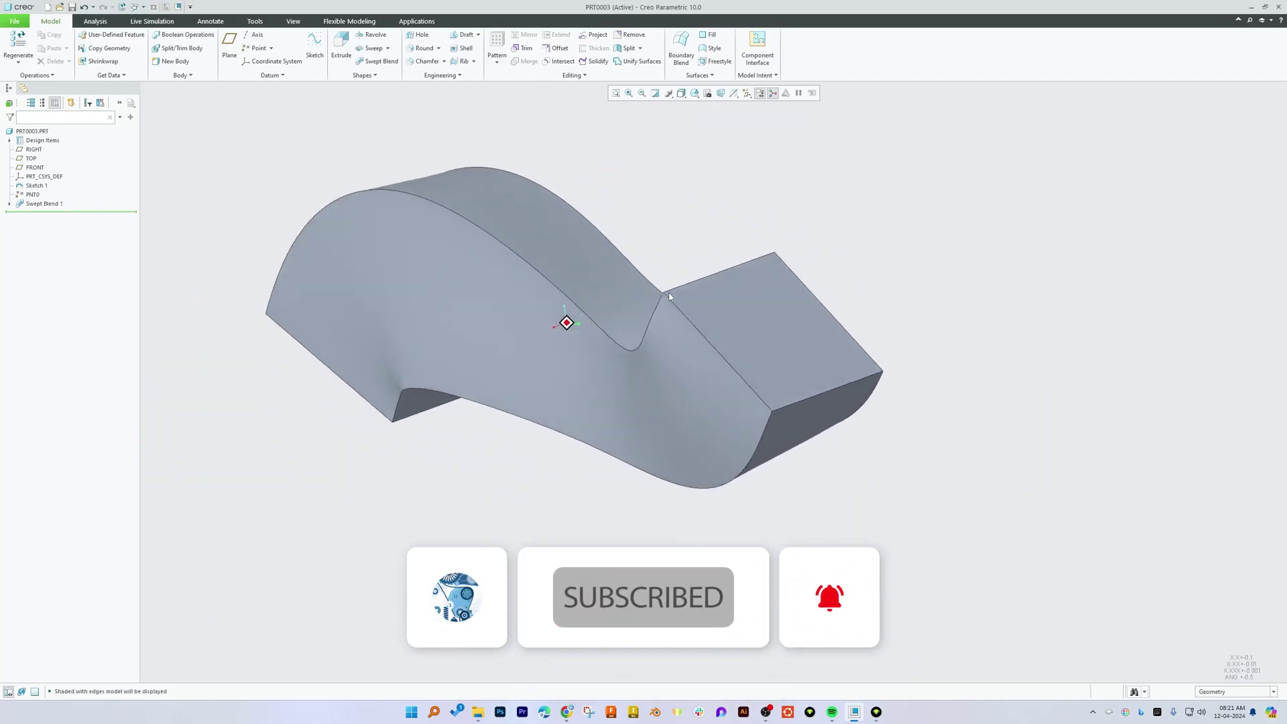
- Redefine the swept blend with Thicken Sketch at a wall thickness of 6.01 and complete it
click(55, 203)
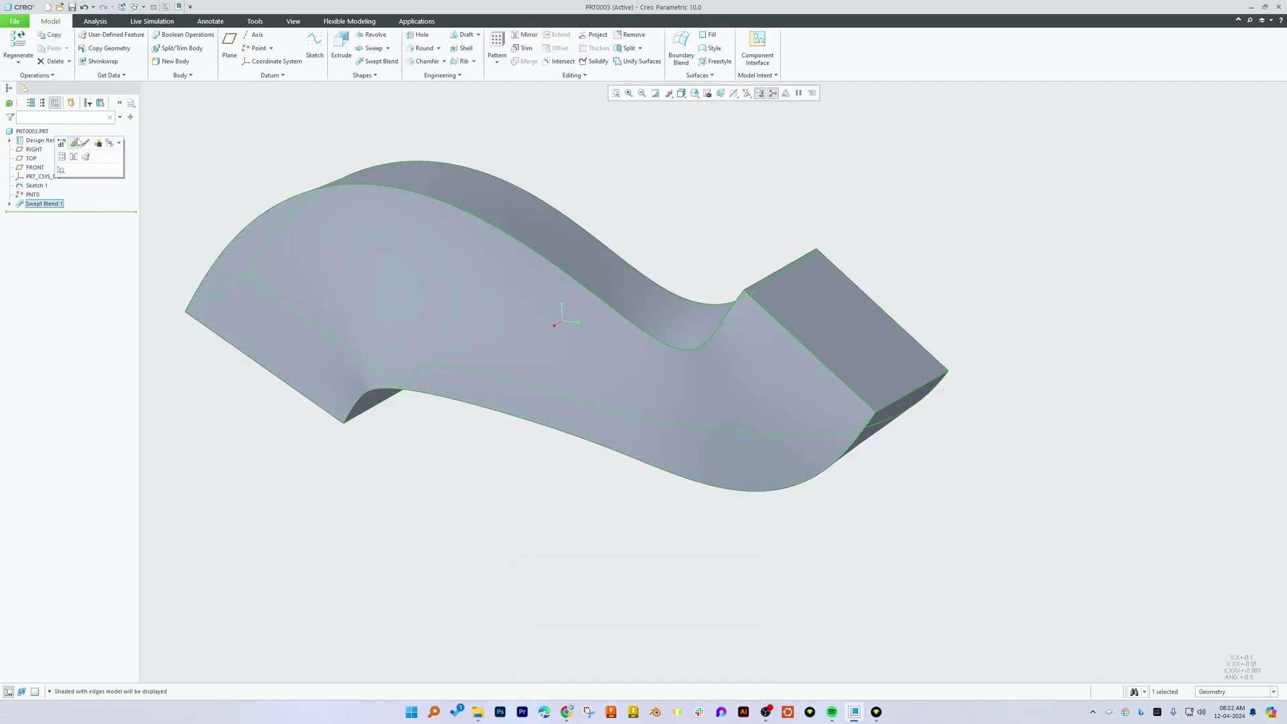
click(76, 142)
click(152, 53)
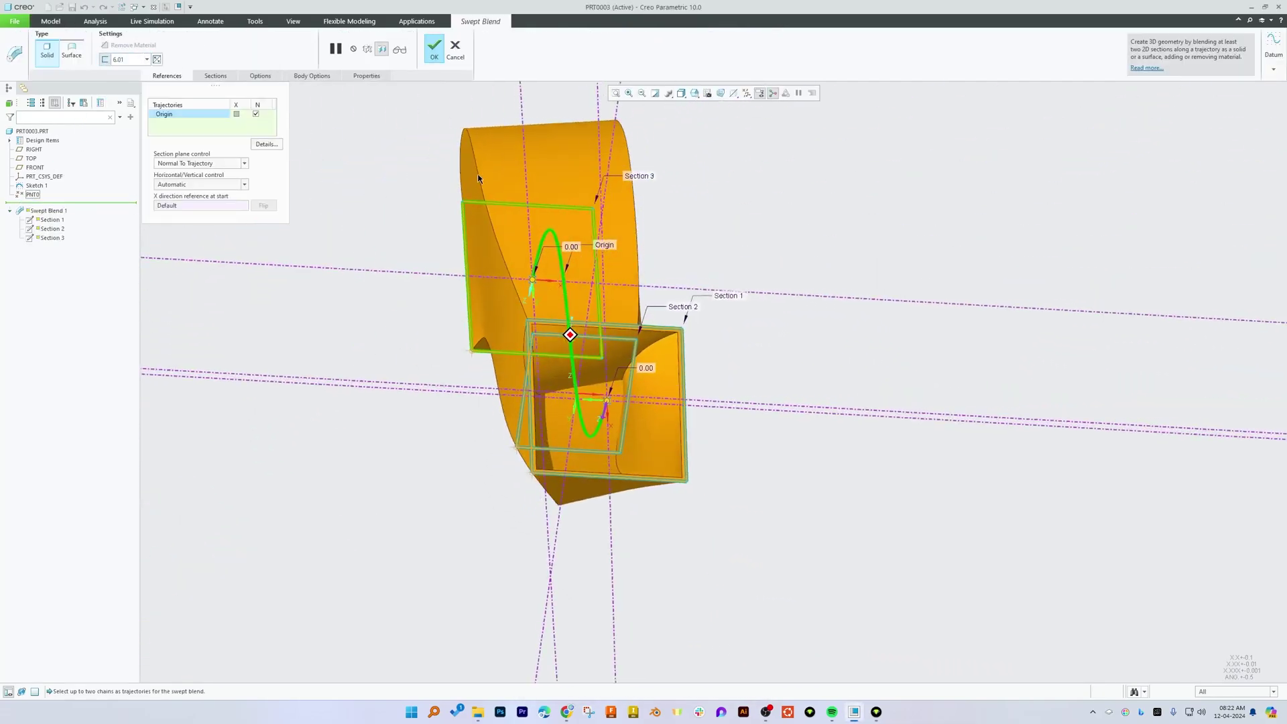
click(435, 49)
scroll(536, 295, up, 3)
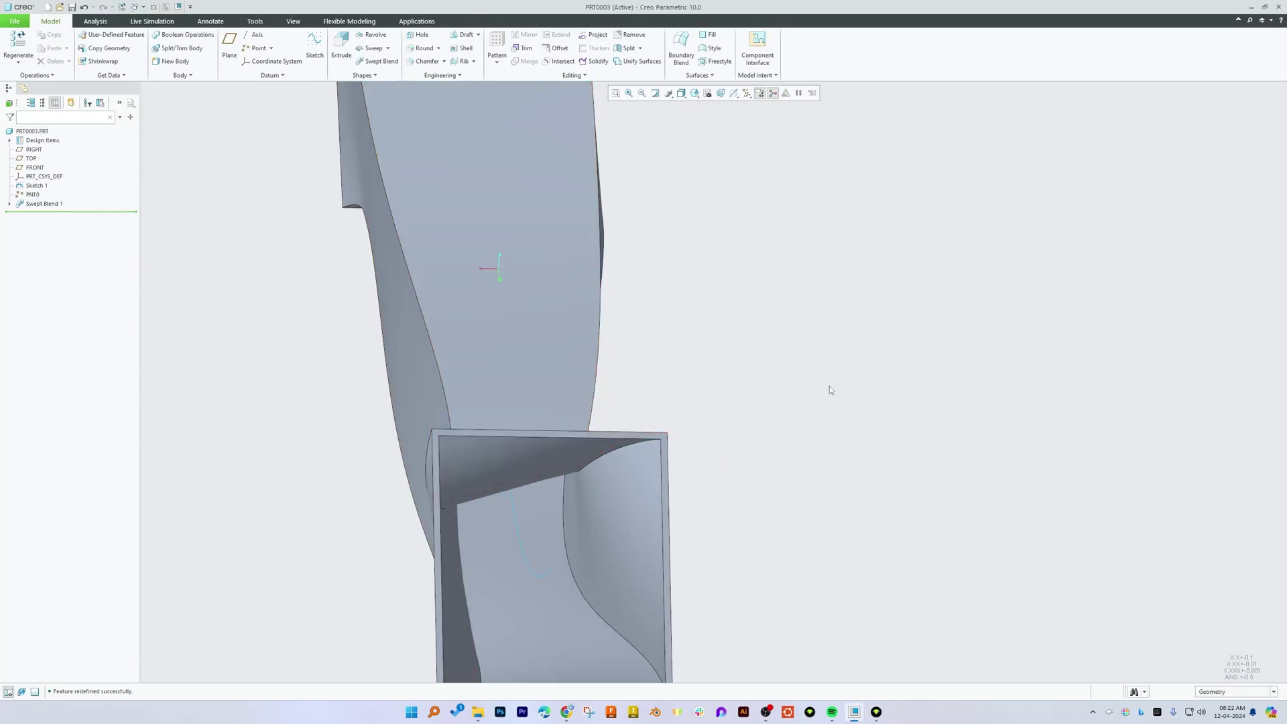